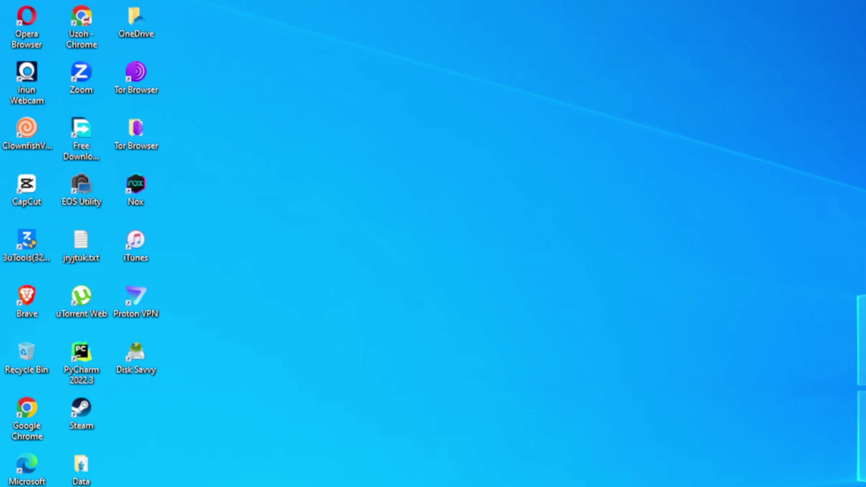
Step: Open File Explorer at This PC and check the free space on Local Disk (C:)
{"action": "key", "text": "super+e"}
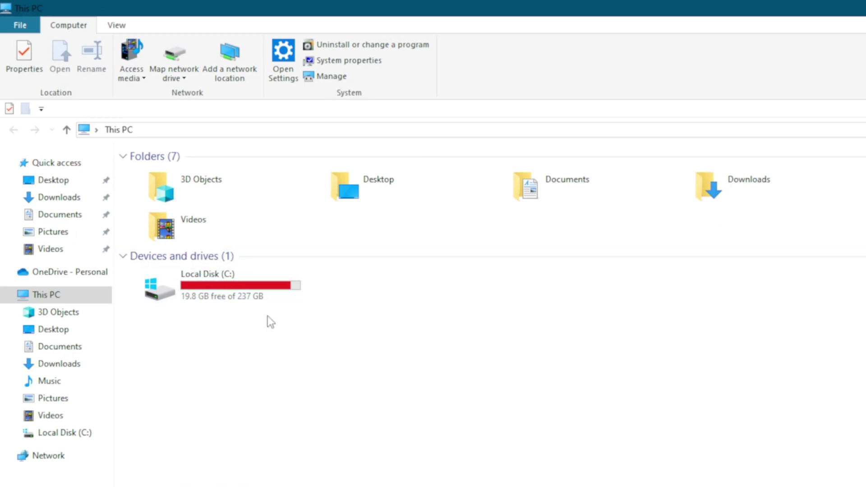
{"action": "mouse_move", "coordinate": [254, 301]}
{"action": "key", "text": "alt+Tab"}
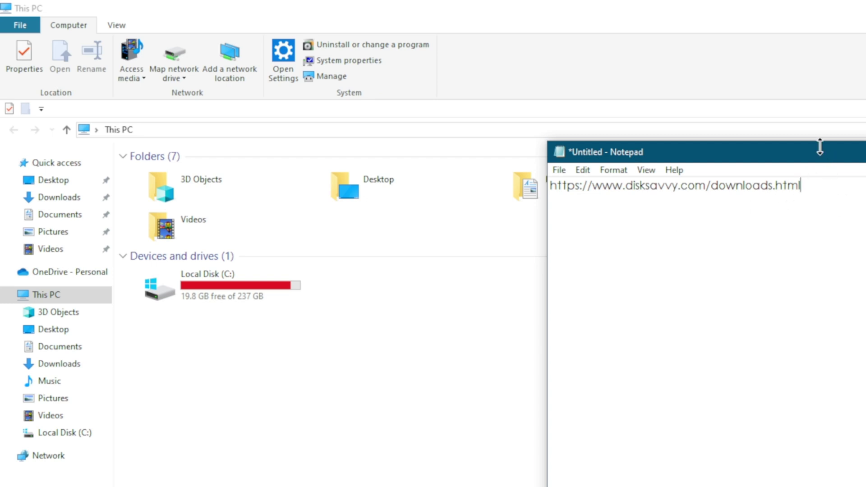
{"action": "left_click_drag", "start_coordinate": [822, 159], "coordinate": [797, 230]}
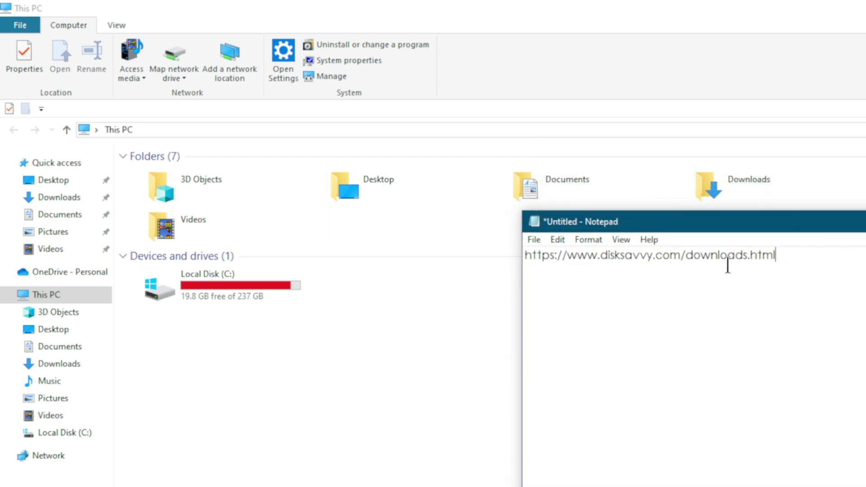
{"action": "left_click_drag", "start_coordinate": [760, 266], "coordinate": [502, 266]}
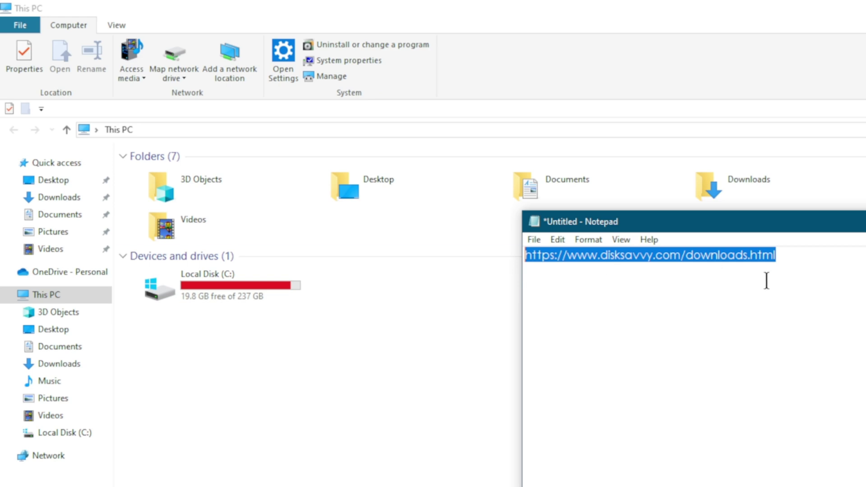
{"action": "left_click", "coordinate": [749, 309]}
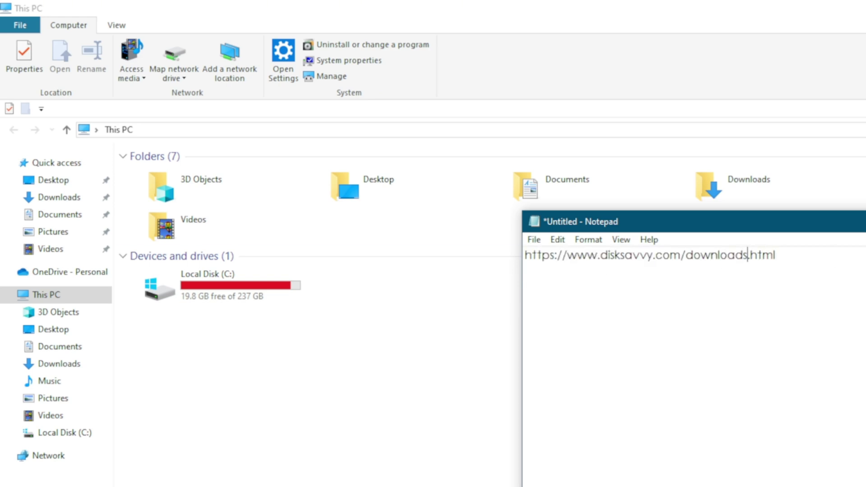
Step: Return to the desktop, launch Disk Savvy and open the analysis setup for the Default Profile
{"action": "key", "text": "alt+Tab"}
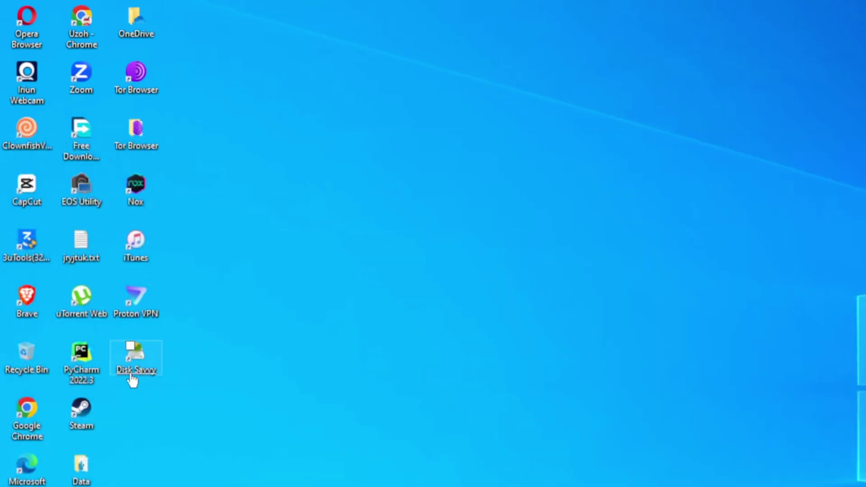
{"action": "double_click", "coordinate": [140, 359]}
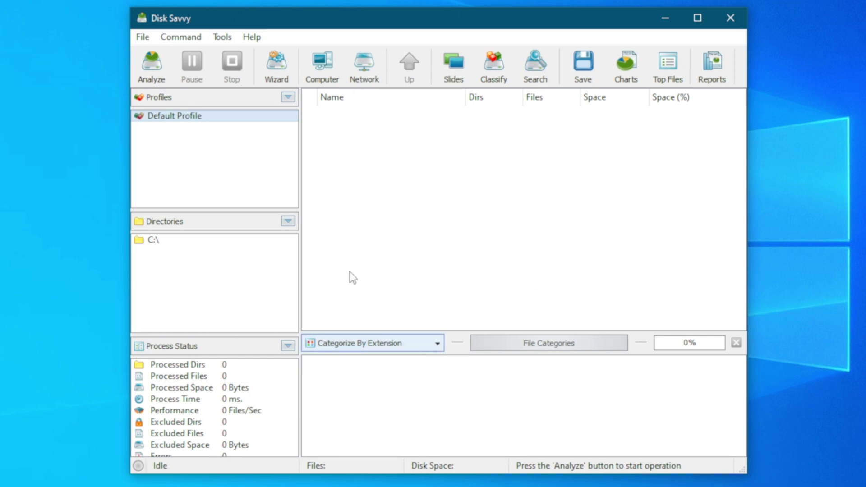
{"action": "left_click", "coordinate": [156, 73]}
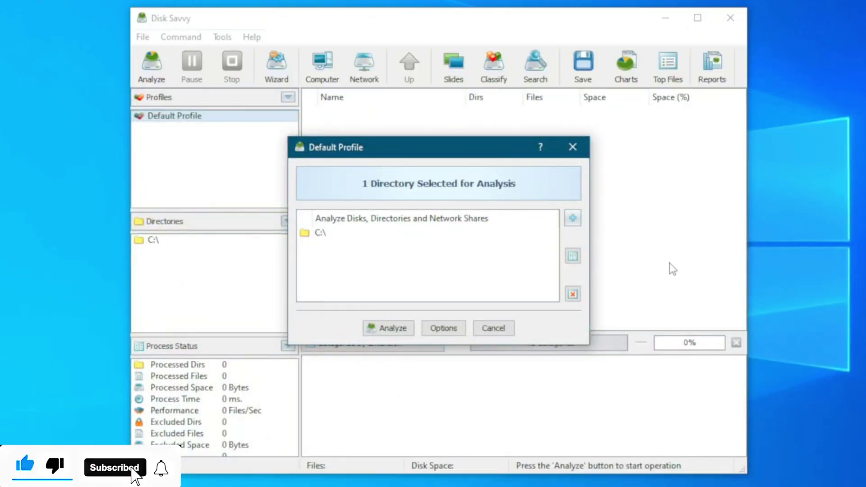
Step: Add all computer hard drives to the Default Profile's analysis list and run the disk analysis
{"action": "left_click", "coordinate": [572, 219]}
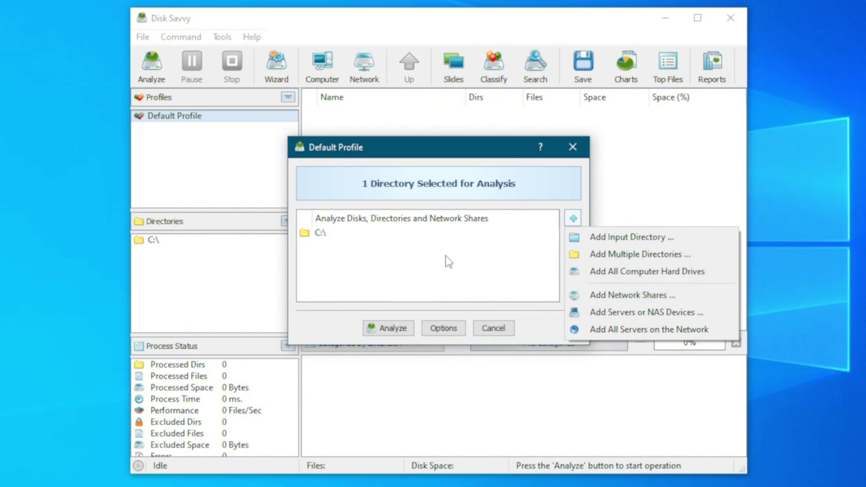
{"action": "left_click", "coordinate": [594, 271]}
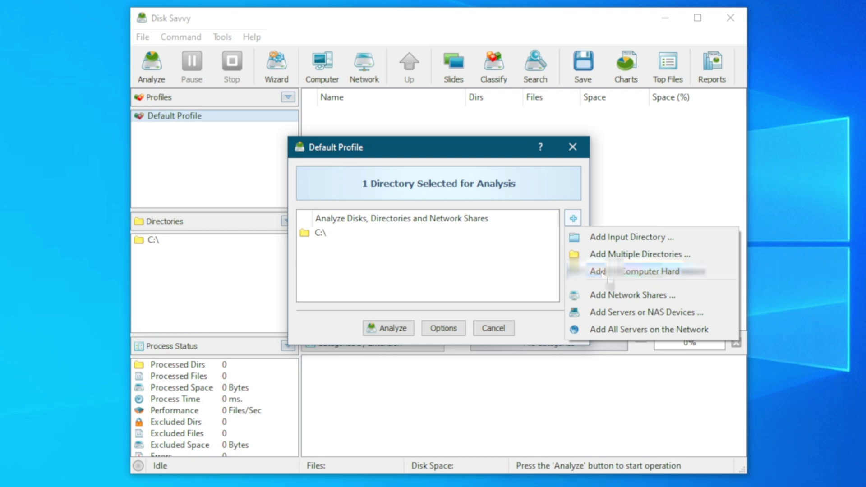
{"action": "left_click", "coordinate": [655, 274]}
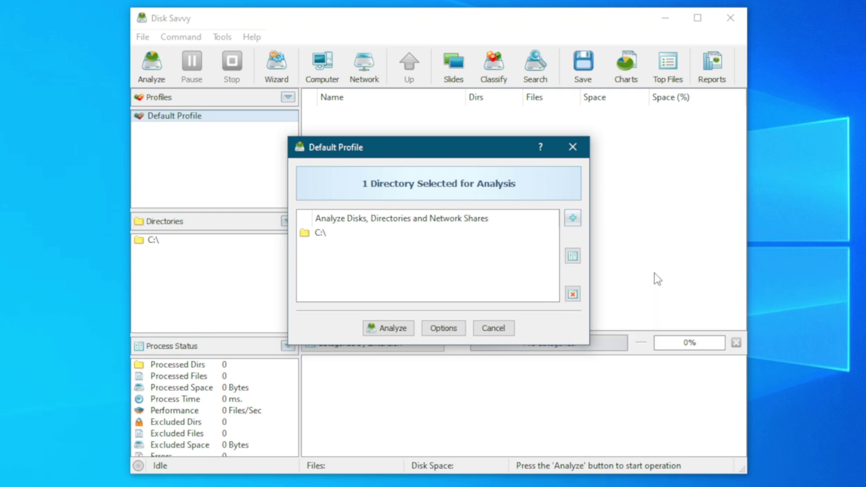
{"action": "right_click", "coordinate": [318, 236]}
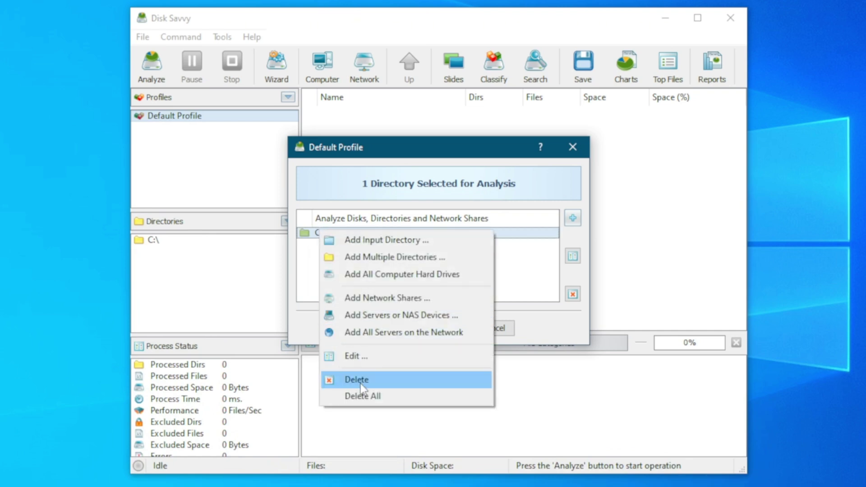
{"action": "left_click", "coordinate": [541, 284]}
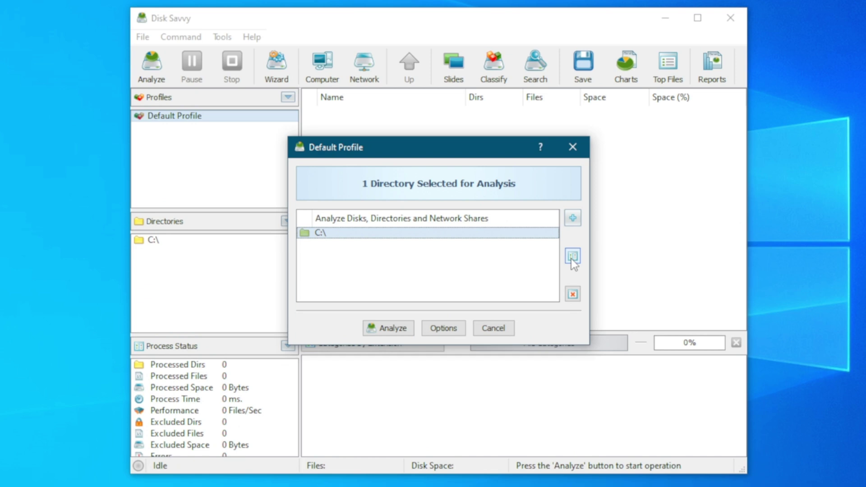
{"action": "left_click", "coordinate": [390, 329]}
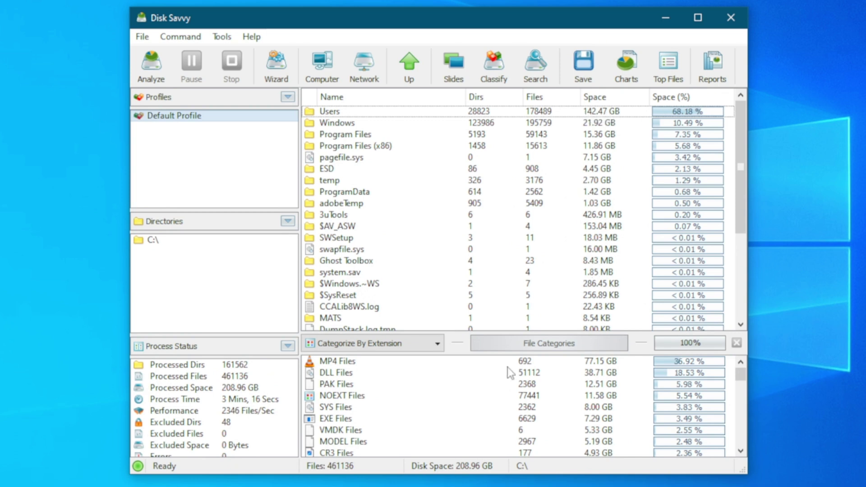
Step: In the analysis results, drill down through Users, the largest user profile folder and AppData into the Local folder
{"action": "double_click", "coordinate": [339, 115]}
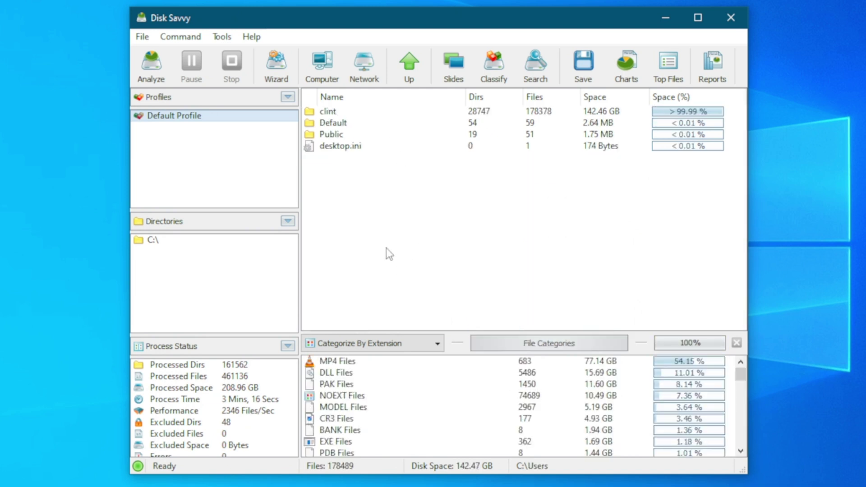
{"action": "left_click", "coordinate": [409, 66]}
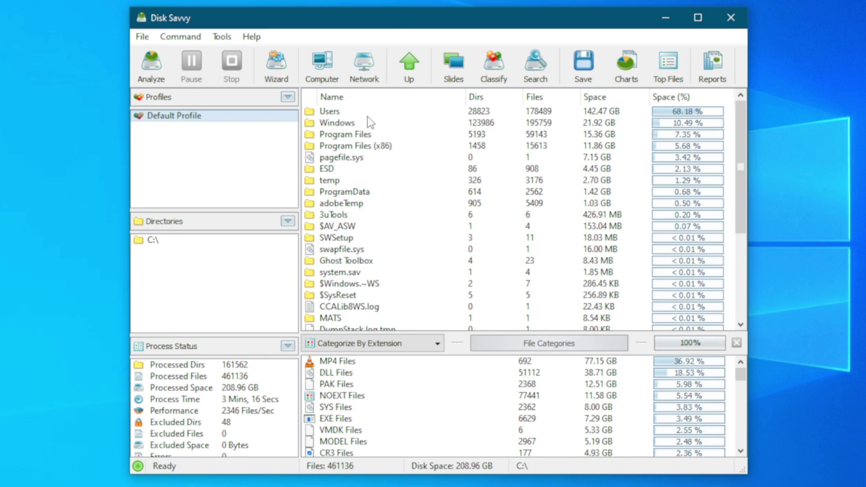
{"action": "left_click", "coordinate": [350, 110]}
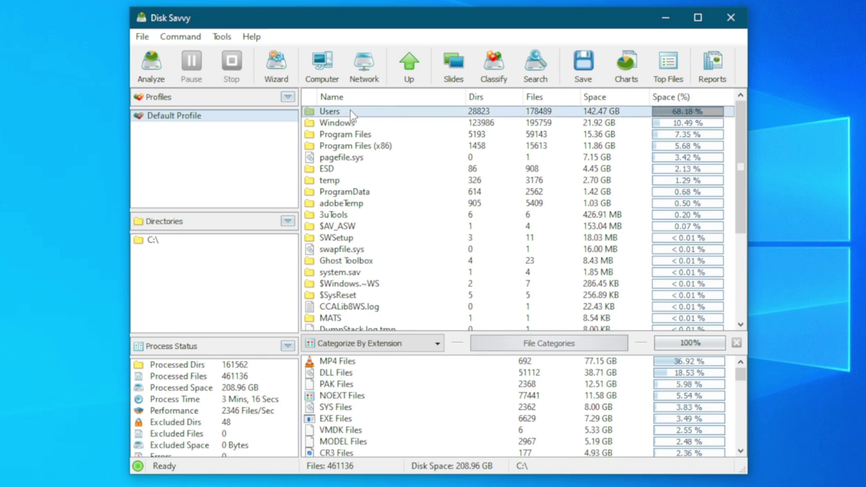
{"action": "double_click", "coordinate": [350, 110]}
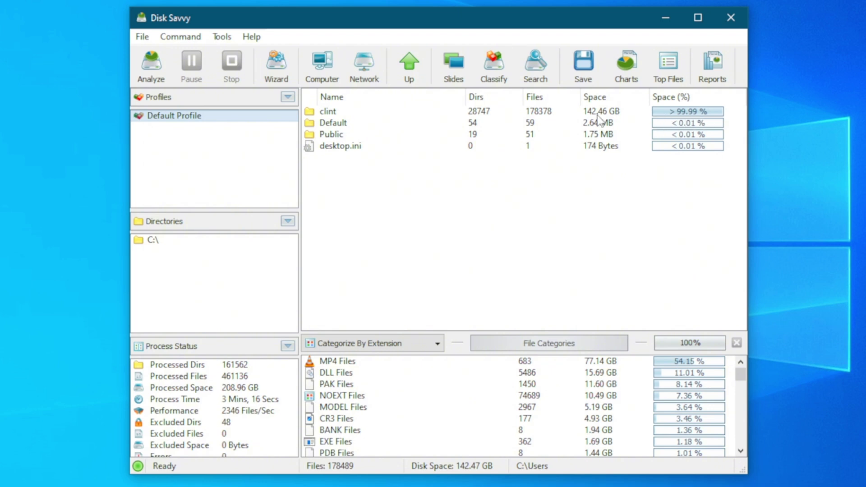
{"action": "double_click", "coordinate": [384, 112]}
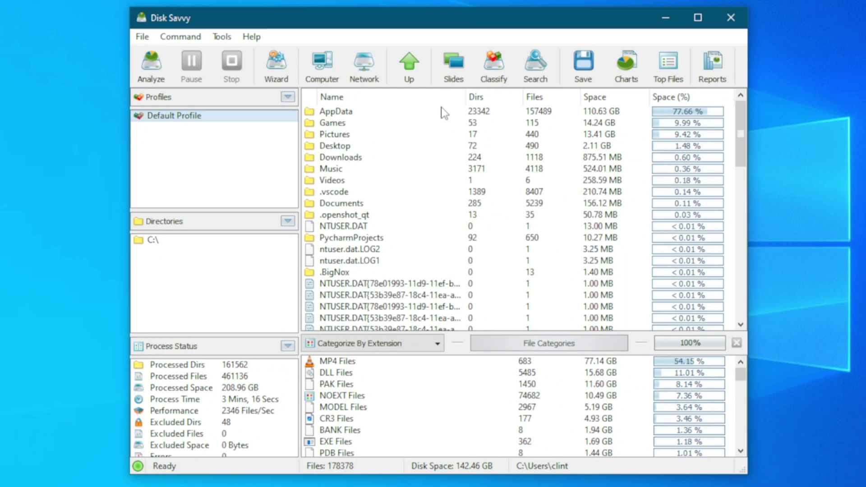
{"action": "left_click", "coordinate": [480, 115]}
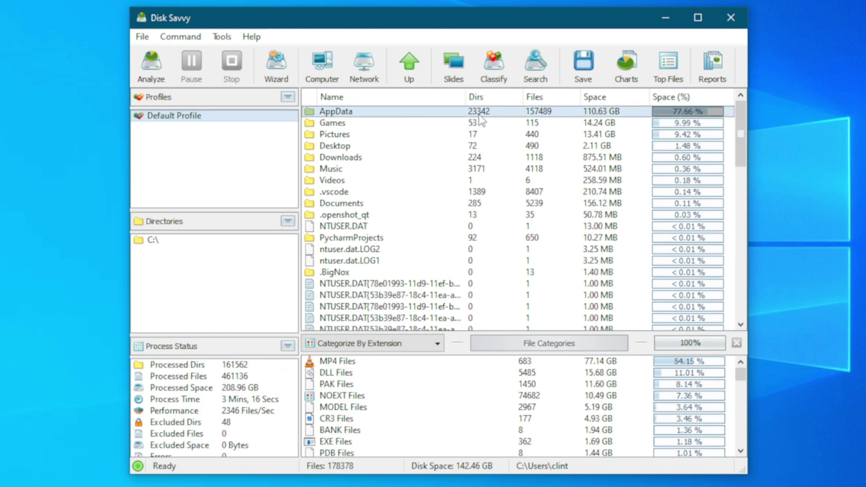
{"action": "double_click", "coordinate": [480, 116]}
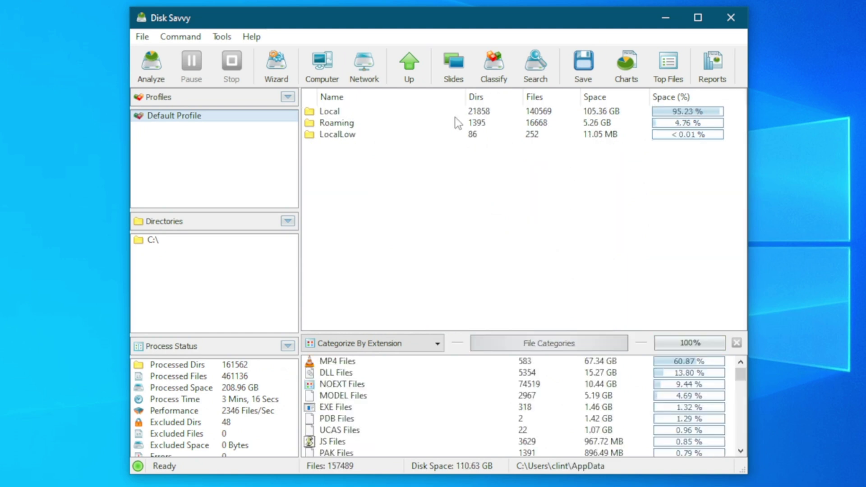
{"action": "double_click", "coordinate": [354, 112]}
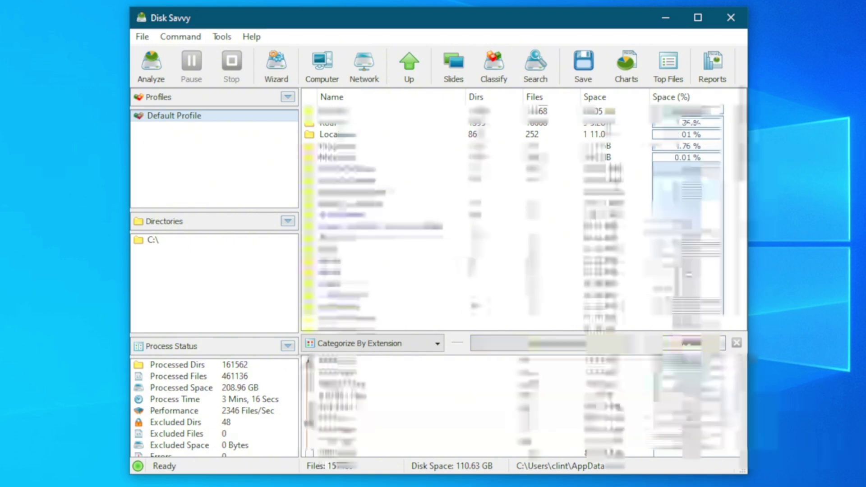
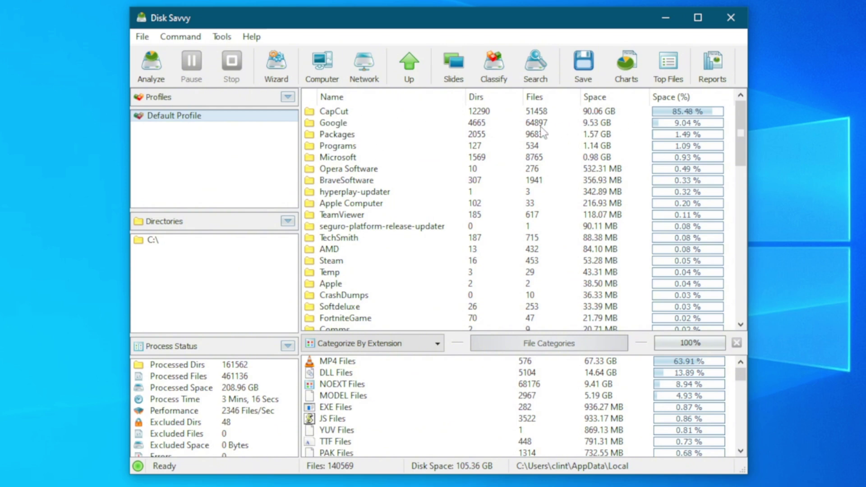
Step: Drill down from Local through CapCut, User Data and Cache into the agencycache folder
{"action": "left_click", "coordinate": [401, 111]}
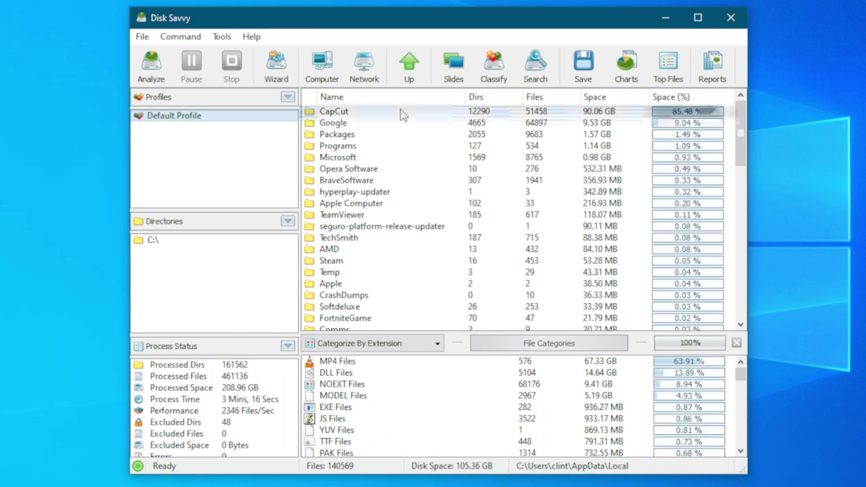
{"action": "double_click", "coordinate": [511, 112]}
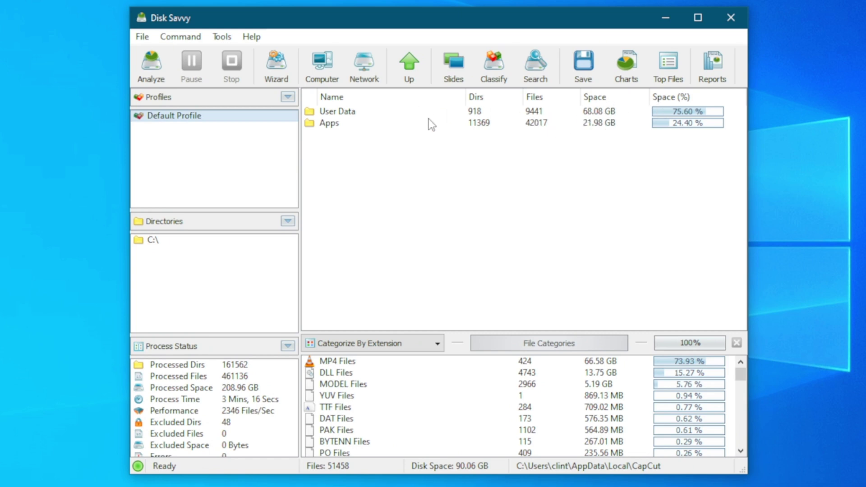
{"action": "left_click", "coordinate": [451, 112]}
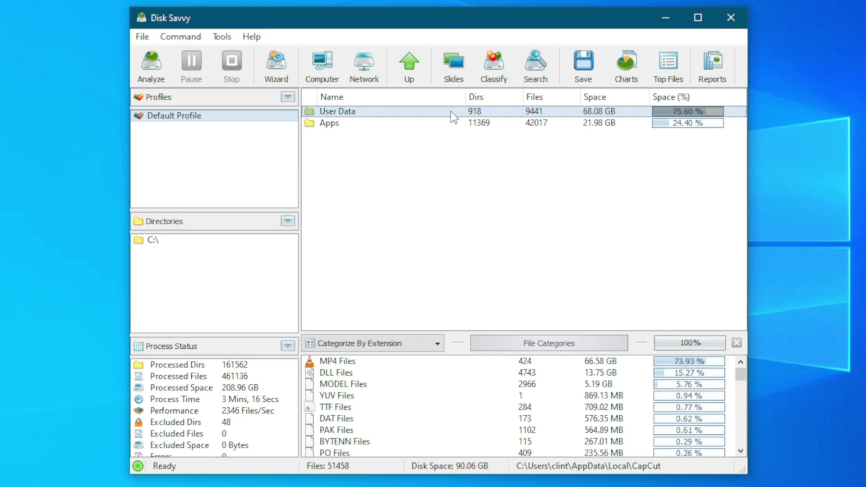
{"action": "double_click", "coordinate": [451, 112]}
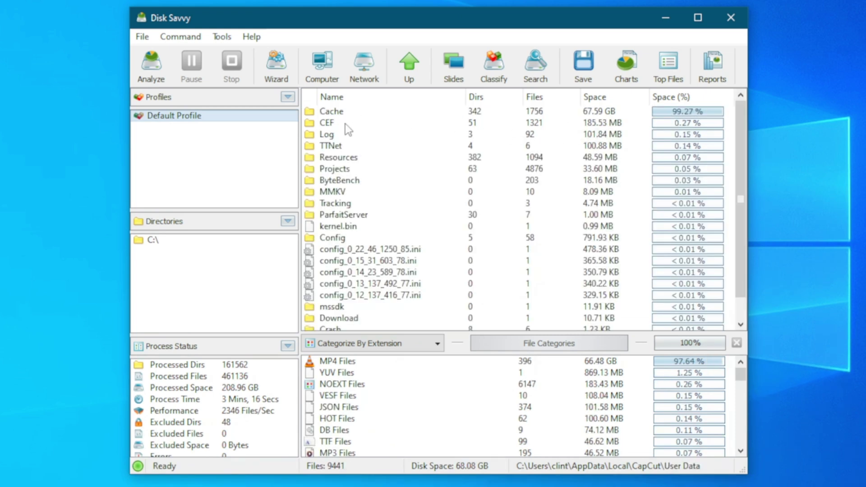
{"action": "double_click", "coordinate": [411, 112]}
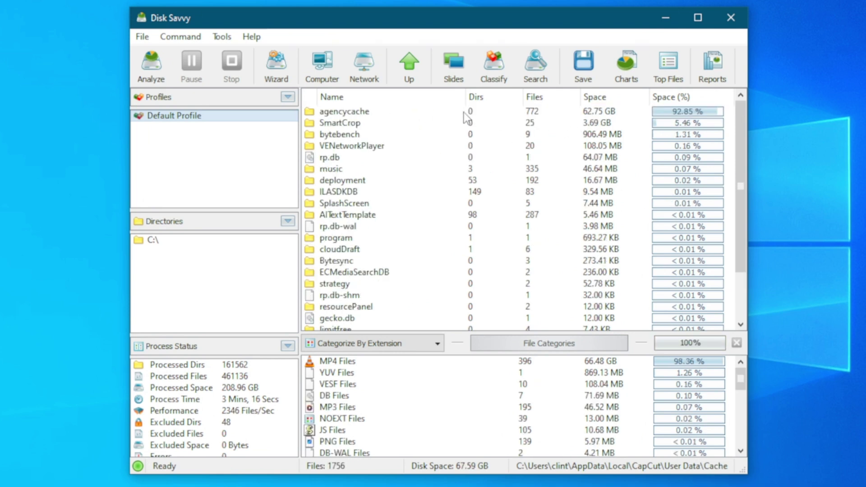
{"action": "double_click", "coordinate": [417, 111]}
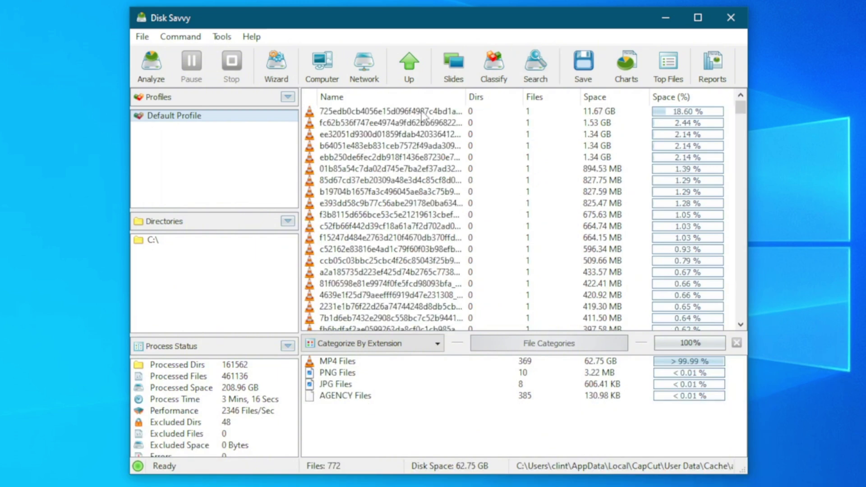
Step: Look through the cached videos in the agencycache folder and delete the largest one, the 11.67 GB file
{"action": "scroll", "coordinate": [420, 144], "scroll_direction": "down", "scroll_amount": 4}
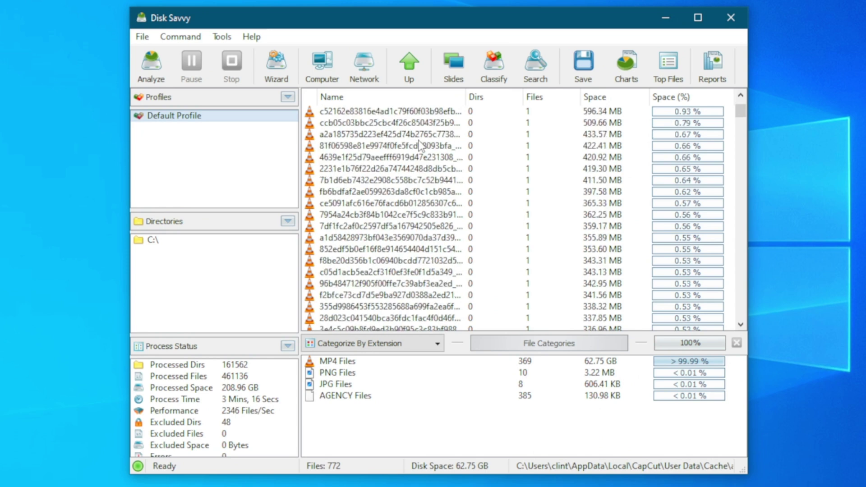
{"action": "scroll", "coordinate": [420, 144], "scroll_direction": "down", "scroll_amount": 12}
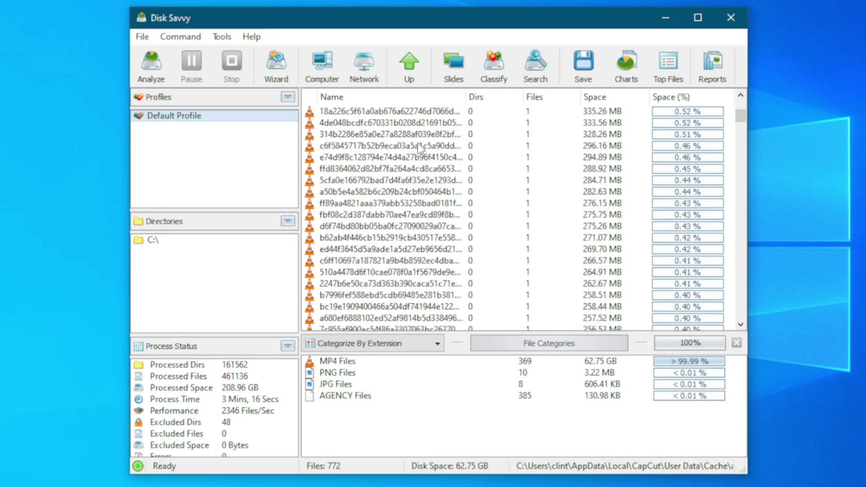
{"action": "scroll", "coordinate": [418, 164], "scroll_direction": "down", "scroll_amount": 10}
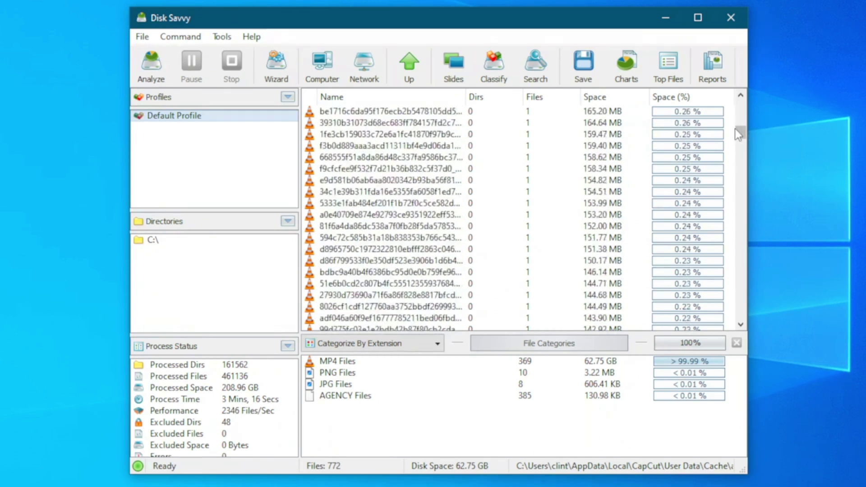
{"action": "left_click_drag", "start_coordinate": [735, 138], "coordinate": [742, 108]}
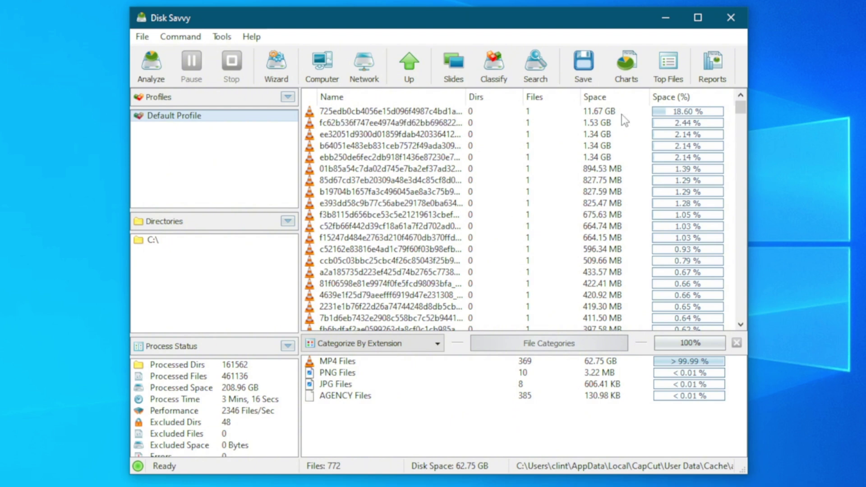
{"action": "right_click", "coordinate": [409, 113]}
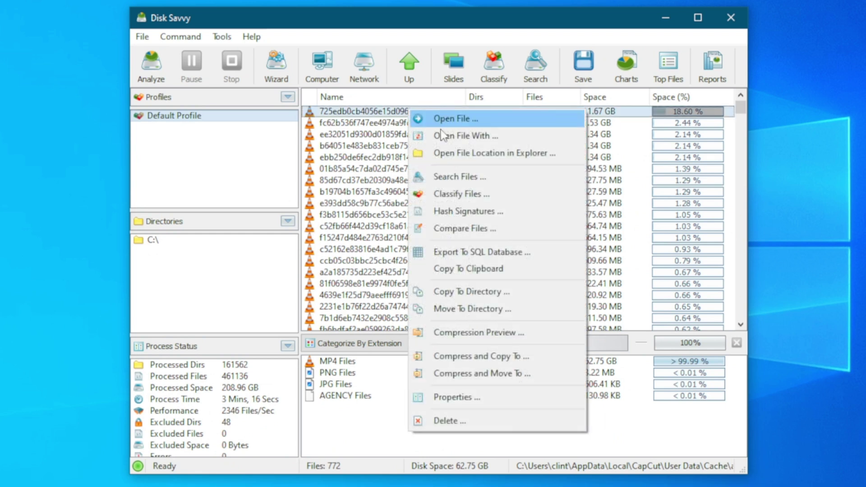
{"action": "left_click", "coordinate": [466, 415]}
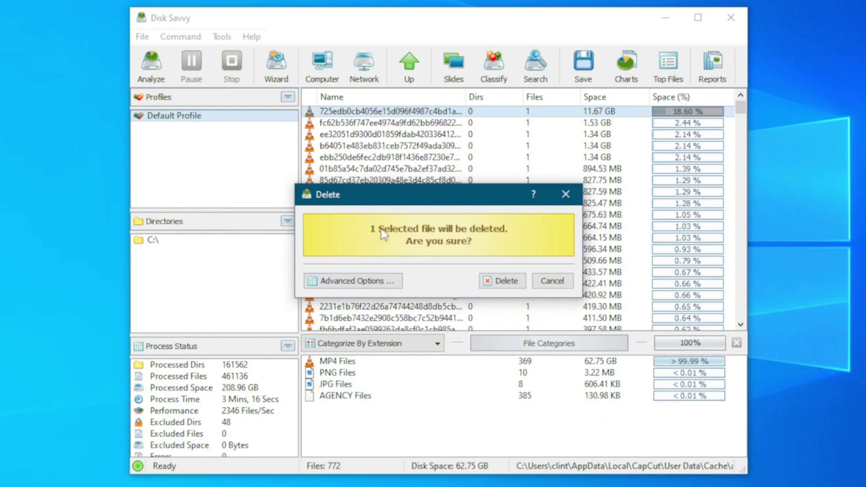
{"action": "left_click", "coordinate": [500, 282]}
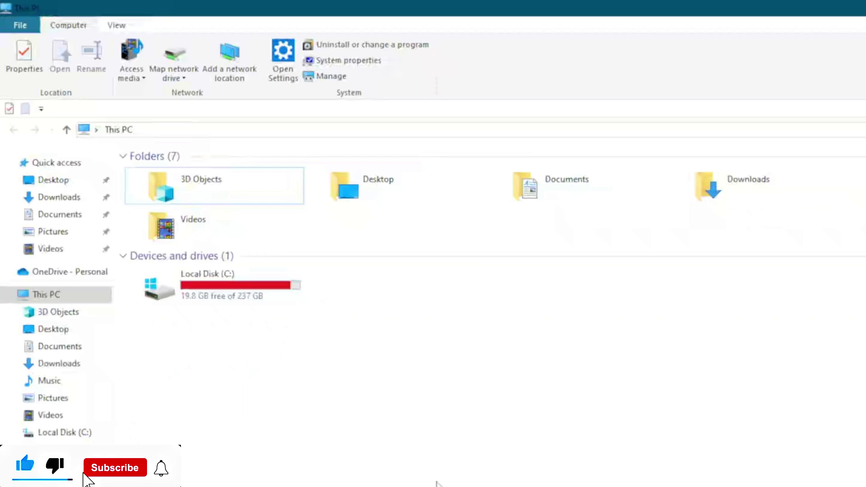
Step: Refresh This PC to check the C: drive's free space, and review the remaining cached videos in Disk Savvy
{"action": "right_click", "coordinate": [308, 310]}
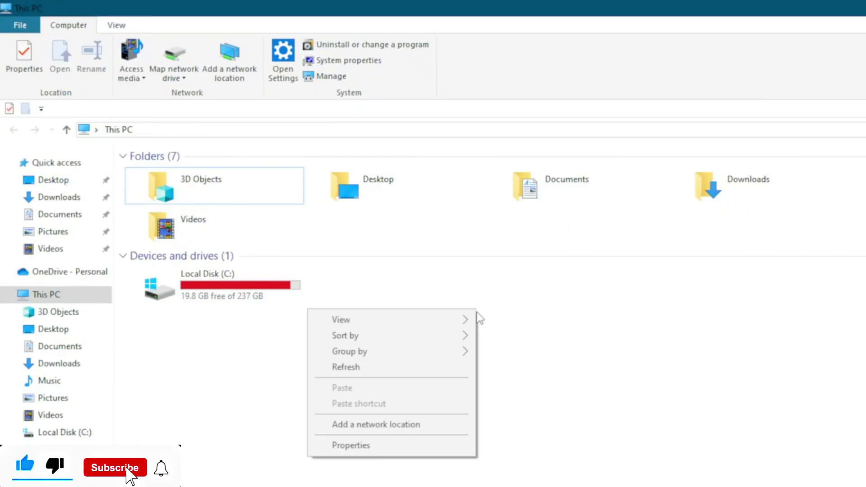
{"action": "left_click", "coordinate": [404, 372]}
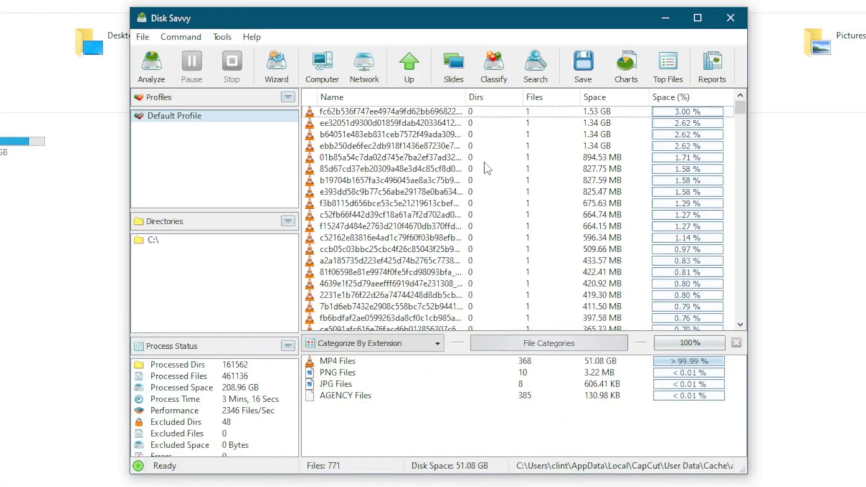
{"action": "scroll", "coordinate": [541, 193], "scroll_direction": "down", "scroll_amount": 2}
{"action": "scroll", "coordinate": [478, 235], "scroll_direction": "up", "scroll_amount": 2}
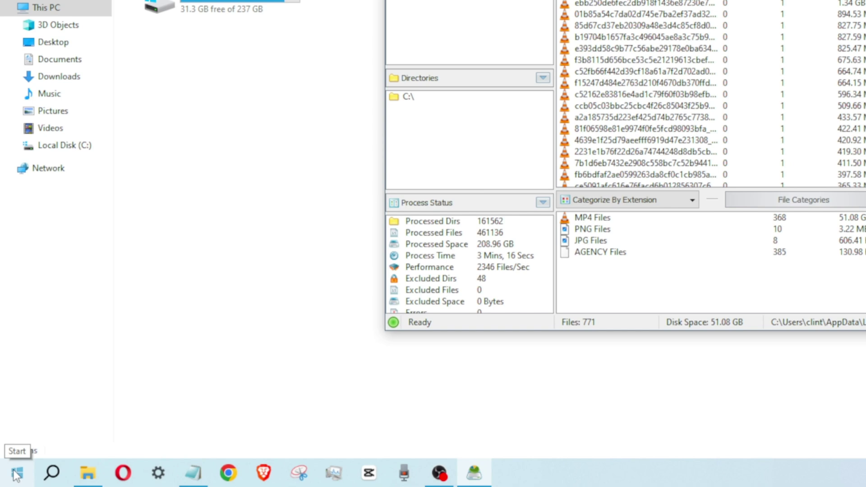
Step: Open the user's temporary files folder by running %temp%
{"action": "right_click", "coordinate": [17, 473]}
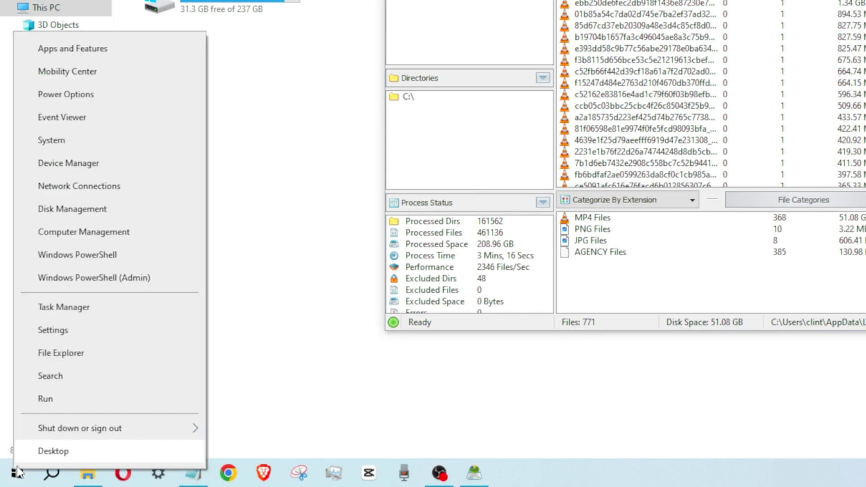
{"action": "left_click", "coordinate": [43, 399]}
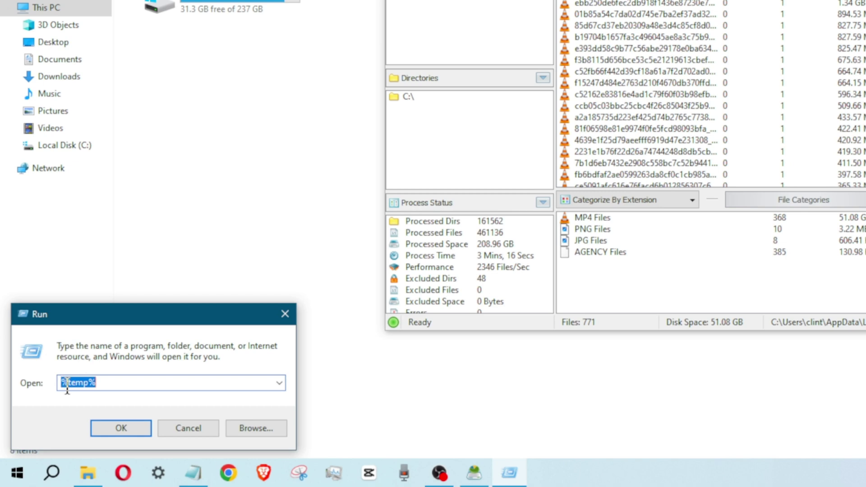
{"action": "left_click", "coordinate": [134, 430]}
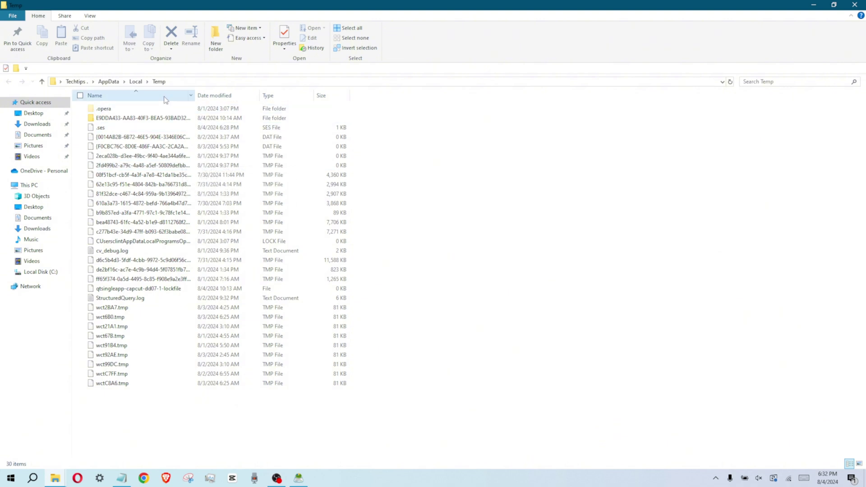
Step: Check the combined size of all items in the Temp folder and permanently delete them
{"action": "left_click_drag", "start_coordinate": [489, 424], "coordinate": [118, 108]}
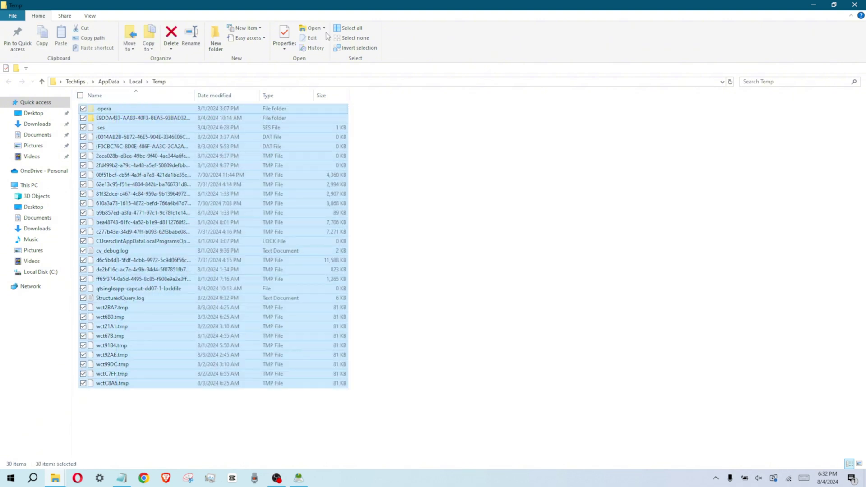
{"action": "left_click", "coordinate": [284, 36]}
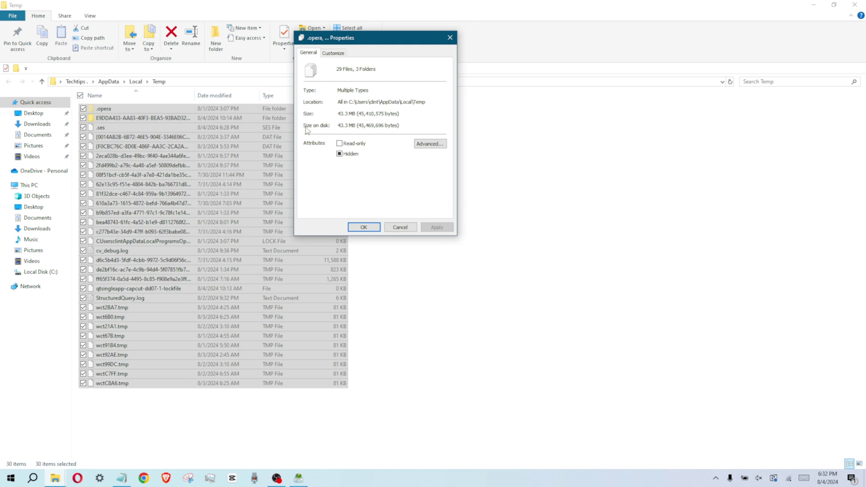
{"action": "left_click", "coordinate": [364, 227]}
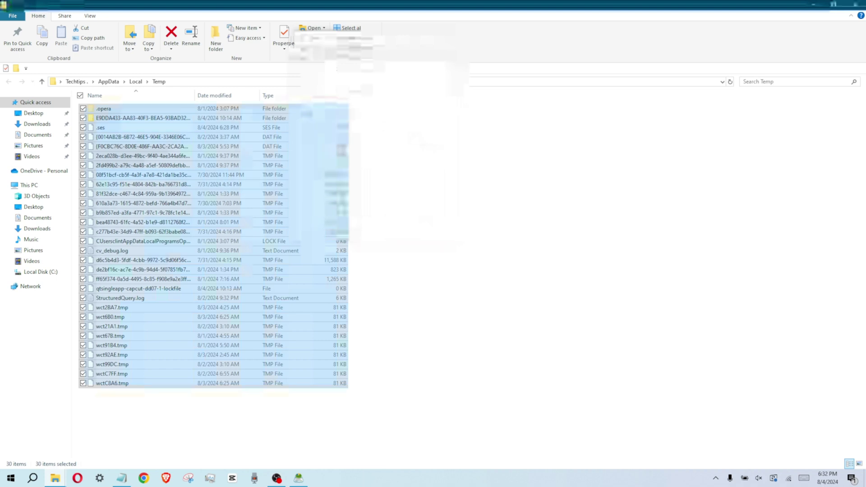
{"action": "left_click", "coordinate": [176, 47]}
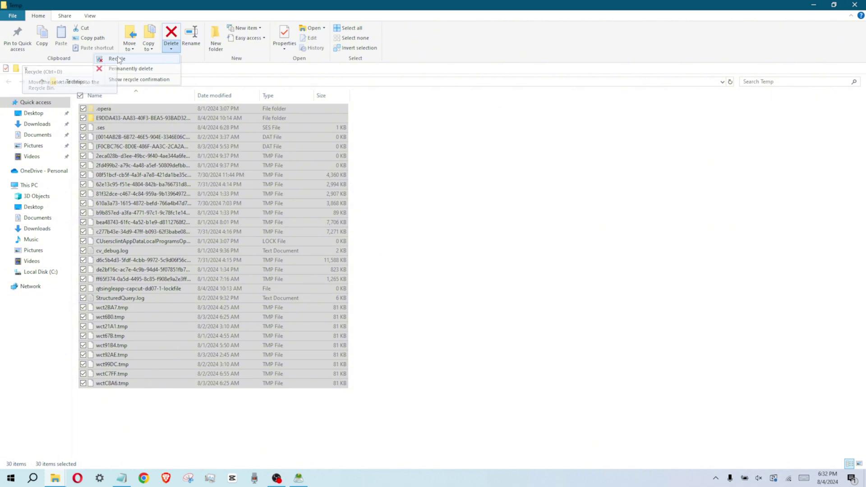
{"action": "left_click", "coordinate": [126, 69]}
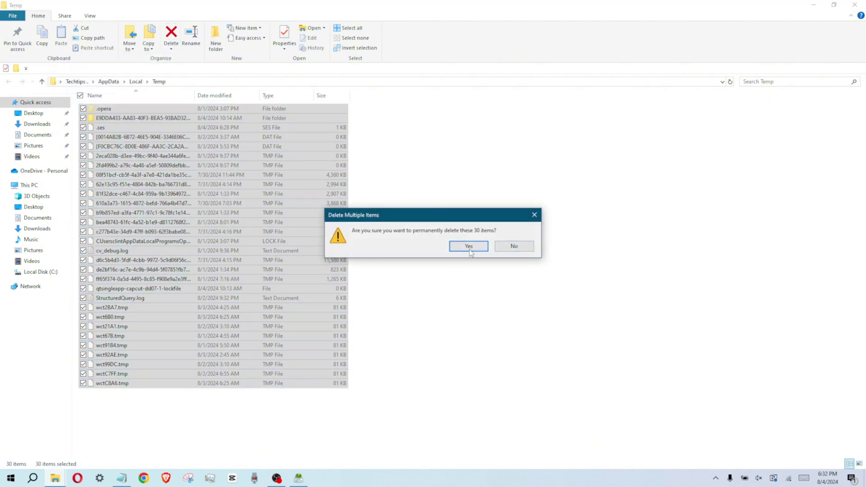
{"action": "left_click", "coordinate": [469, 250]}
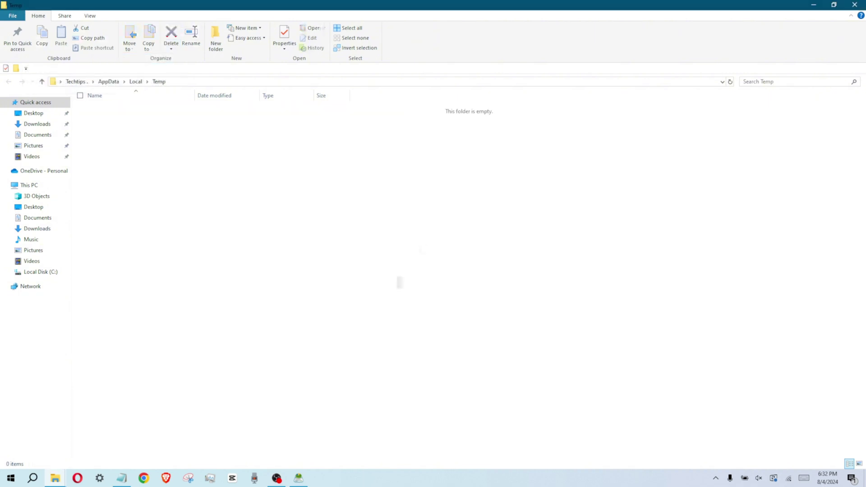
Step: Go to This PC and refresh it to check the free space on the C: drive
{"action": "left_click", "coordinate": [28, 185]}
{"action": "right_click", "coordinate": [239, 232]}
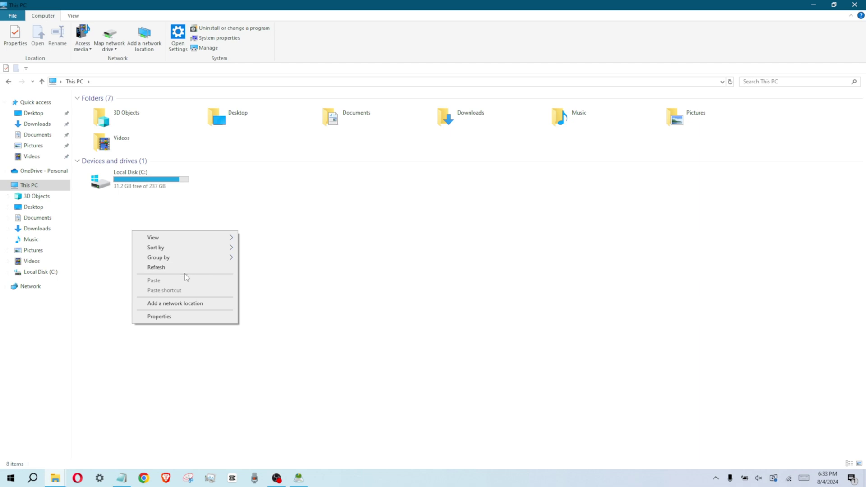
{"action": "left_click", "coordinate": [187, 269]}
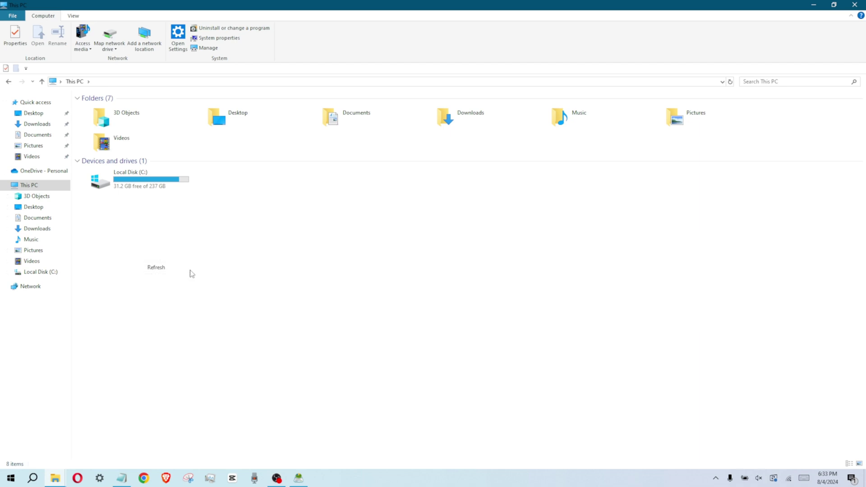
Step: Launch Disk Cleanup from the C: drive's properties and review the file categories to delete
{"action": "right_click", "coordinate": [146, 186]}
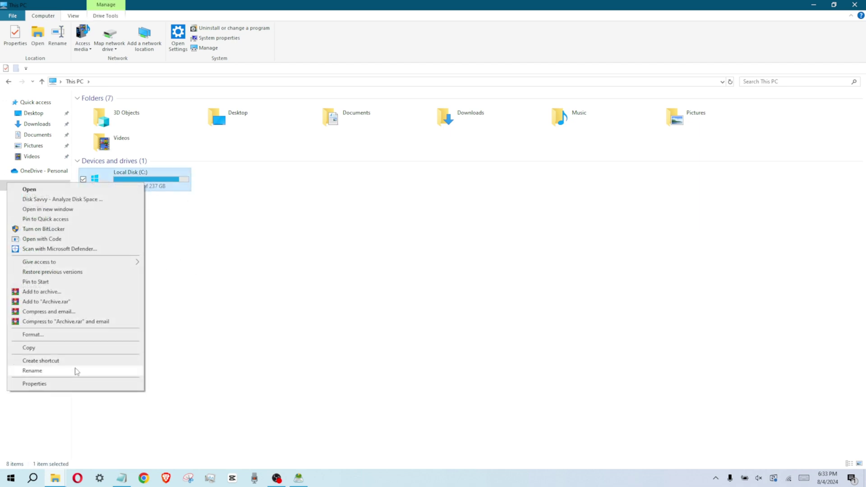
{"action": "left_click", "coordinate": [84, 384]}
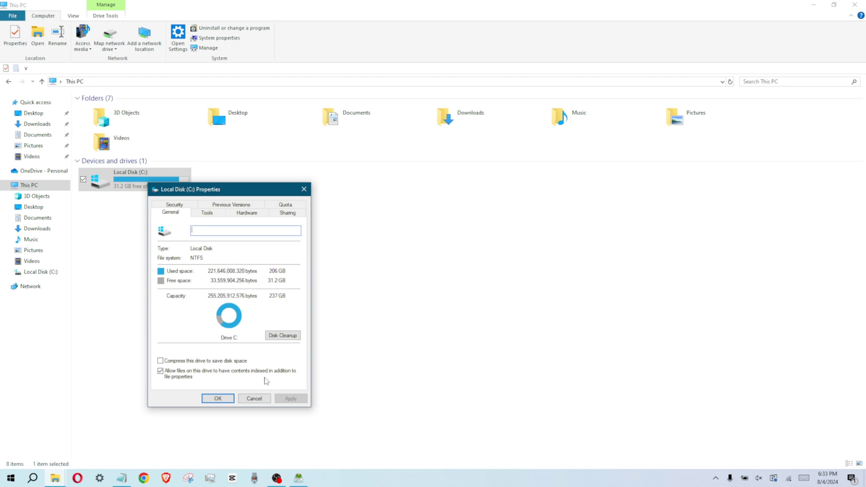
{"action": "left_click", "coordinate": [283, 336]}
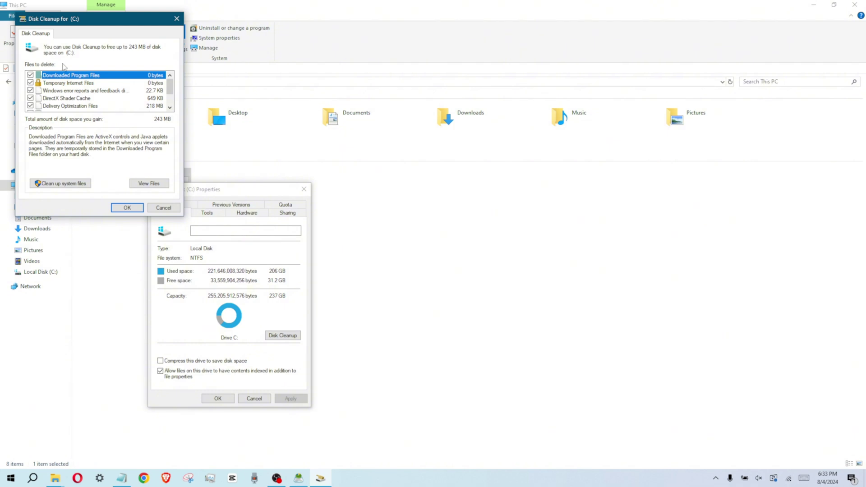
{"action": "left_click_drag", "start_coordinate": [96, 21], "coordinate": [421, 141]}
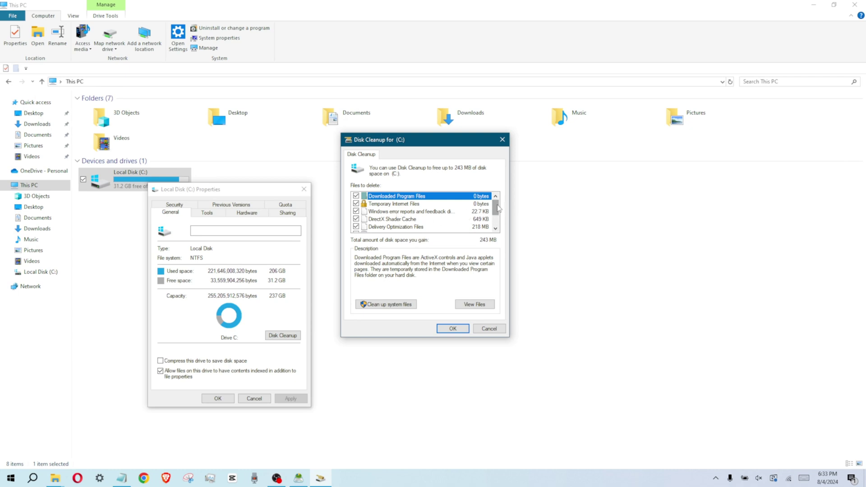
{"action": "left_click_drag", "start_coordinate": [499, 207], "coordinate": [497, 210]}
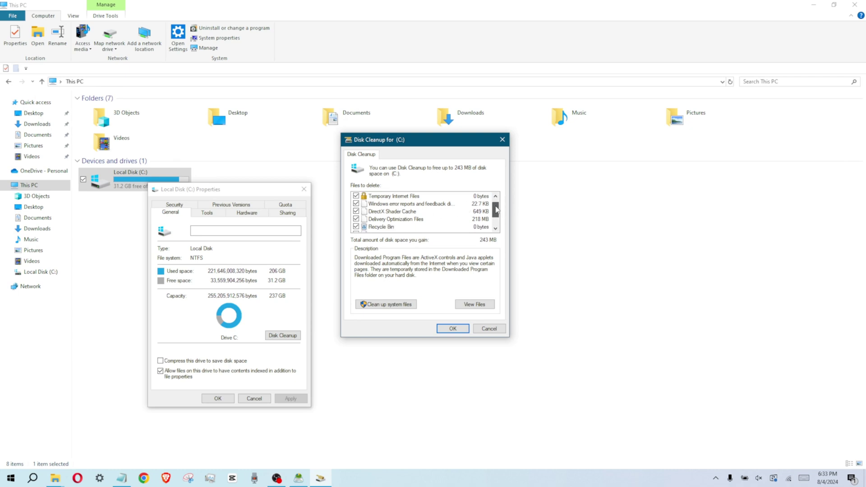
{"action": "scroll", "coordinate": [412, 208], "scroll_direction": "down", "scroll_amount": 1}
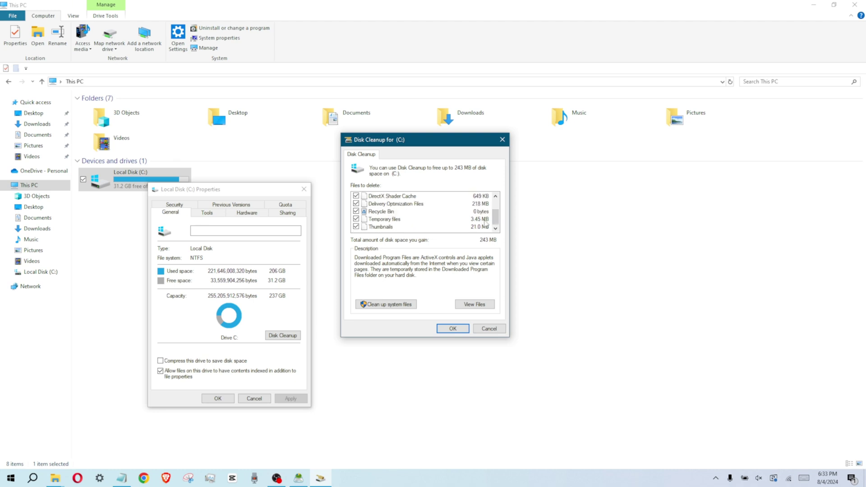
Step: Extend Disk Cleanup to system files, review the expanded list and permanently delete the selected categories
{"action": "left_click", "coordinate": [394, 305]}
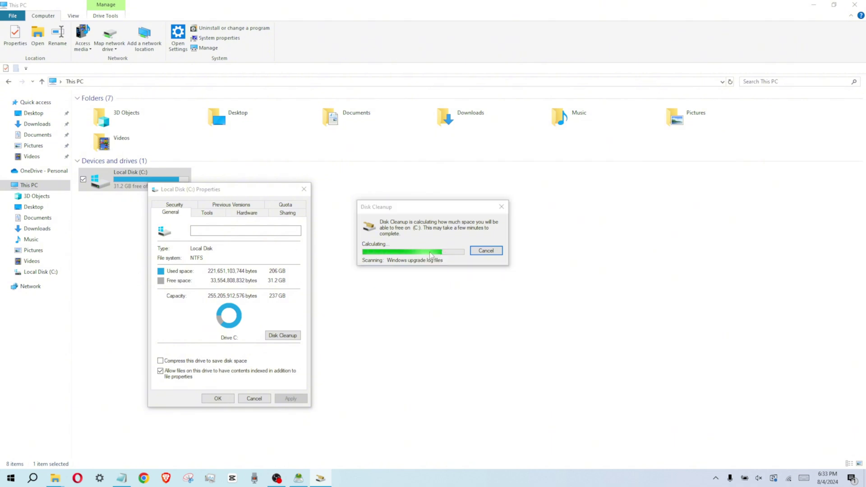
{"action": "left_click_drag", "start_coordinate": [140, 30], "coordinate": [436, 162]}
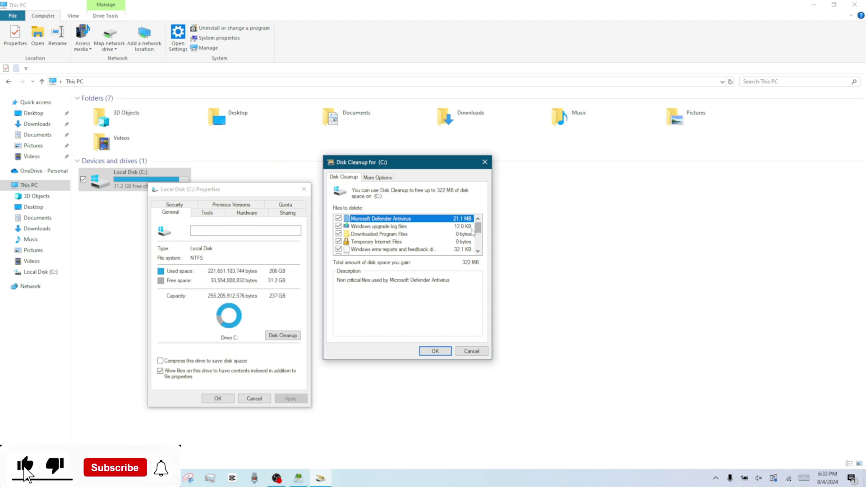
{"action": "left_click_drag", "start_coordinate": [479, 229], "coordinate": [481, 249]}
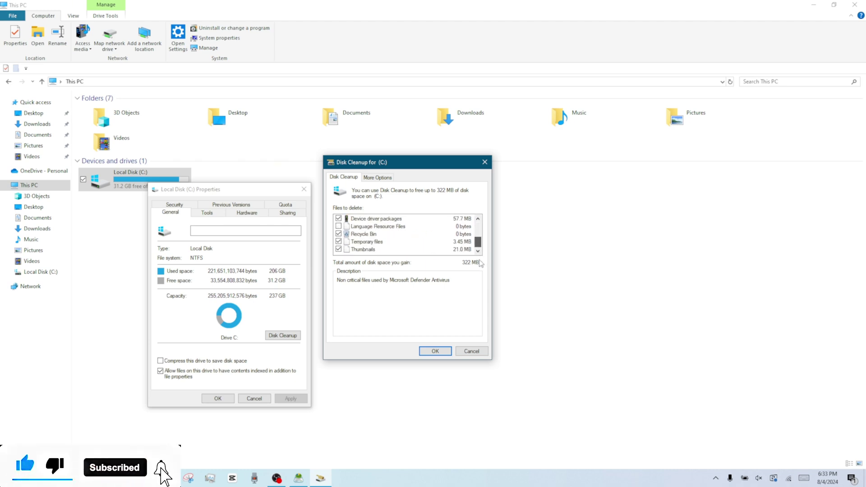
{"action": "key", "text": "Return"}
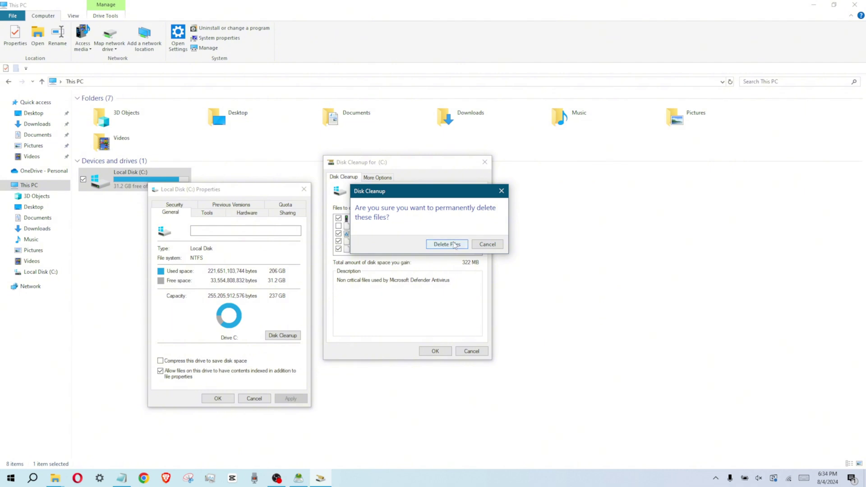
{"action": "left_click", "coordinate": [456, 245]}
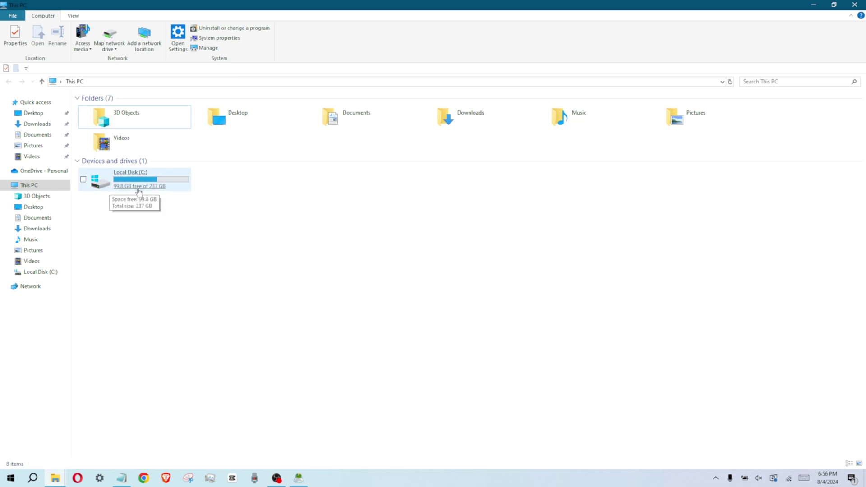
Step: Switch to Disk Savvy and go up from the AppData folder to the root of the C: drive
{"action": "left_click", "coordinate": [299, 478]}
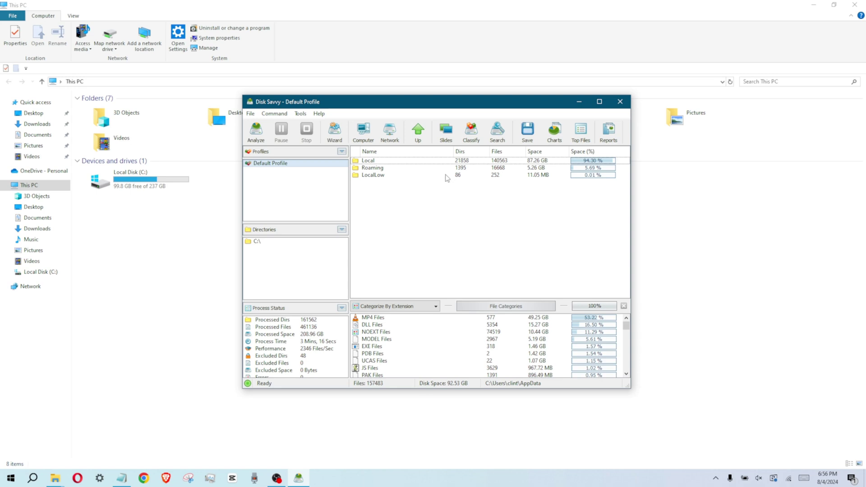
{"action": "left_click", "coordinate": [417, 138]}
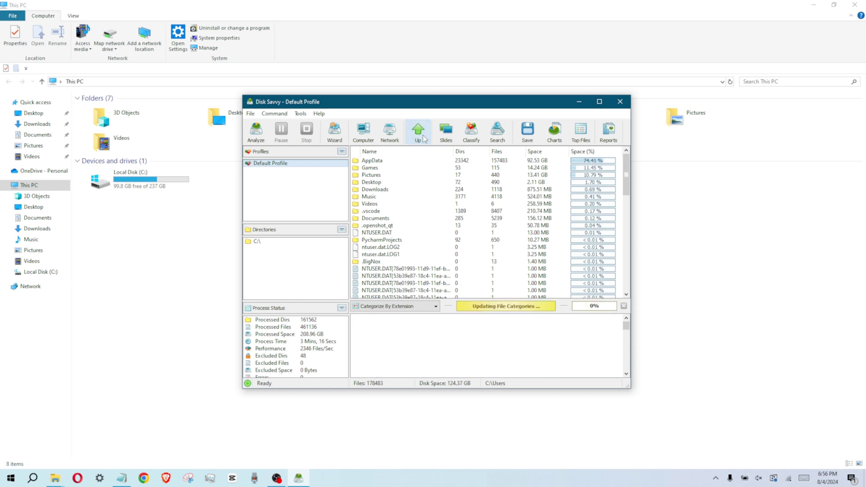
{"action": "left_click", "coordinate": [422, 136]}
{"action": "left_click", "coordinate": [418, 132]}
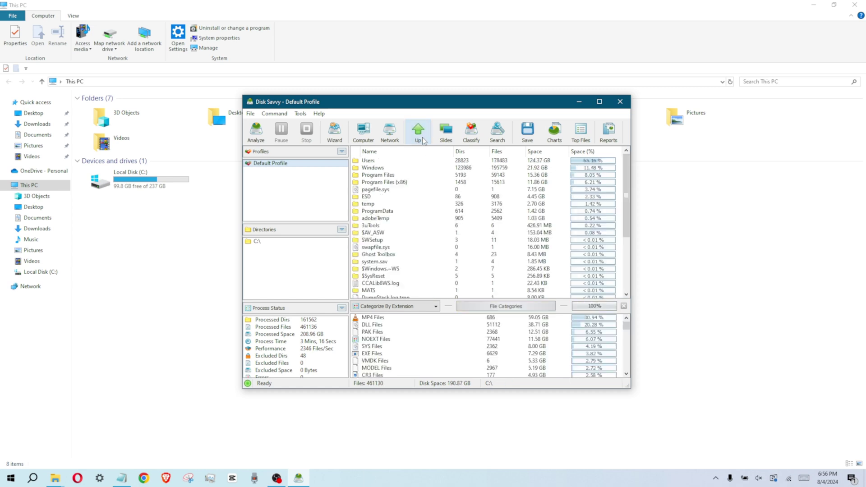
Step: Drill down in the disk usage results from C:\ through Users, the user's profile folder, AppData and Local to the CapCut folder
{"action": "left_click", "coordinate": [415, 131]}
{"action": "double_click", "coordinate": [493, 164]}
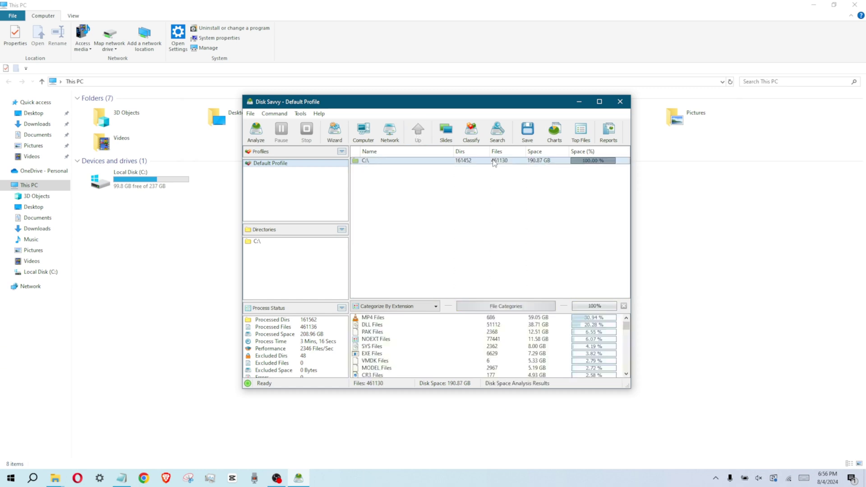
{"action": "left_click", "coordinate": [430, 164]}
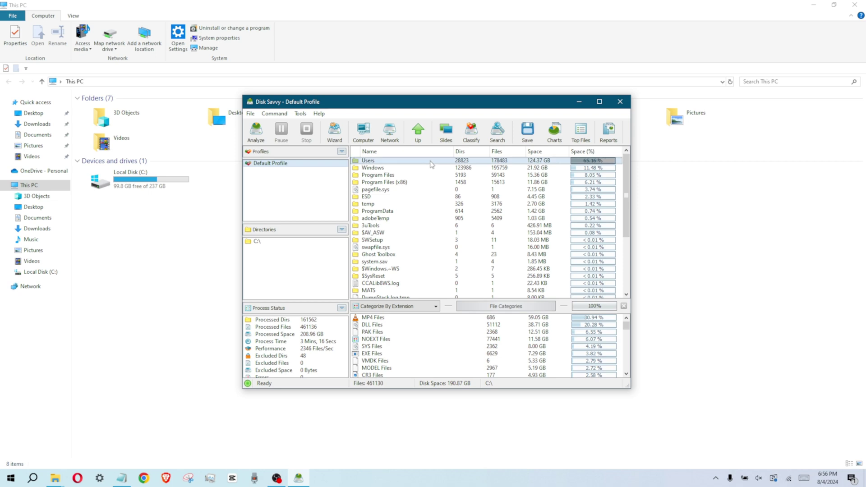
{"action": "double_click", "coordinate": [416, 165]}
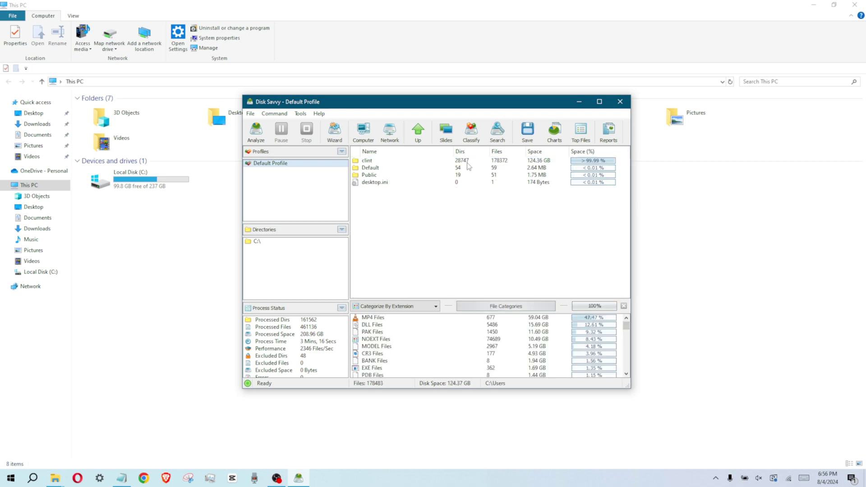
{"action": "double_click", "coordinate": [507, 164]}
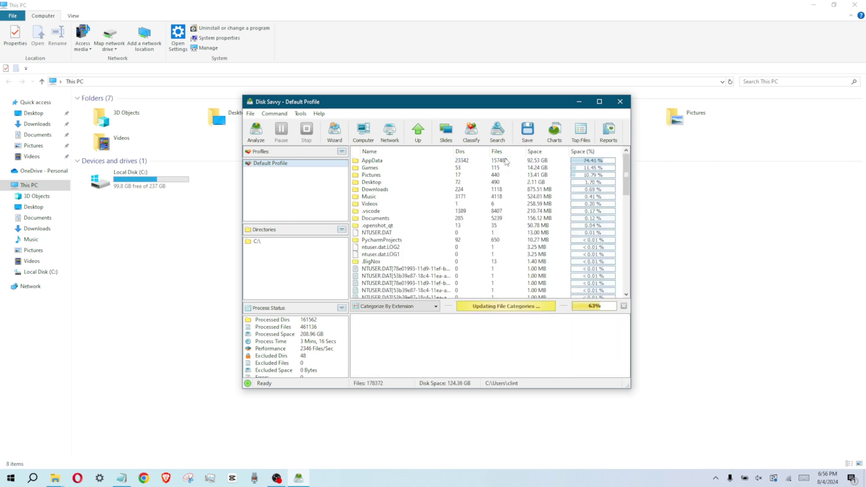
{"action": "double_click", "coordinate": [414, 164]}
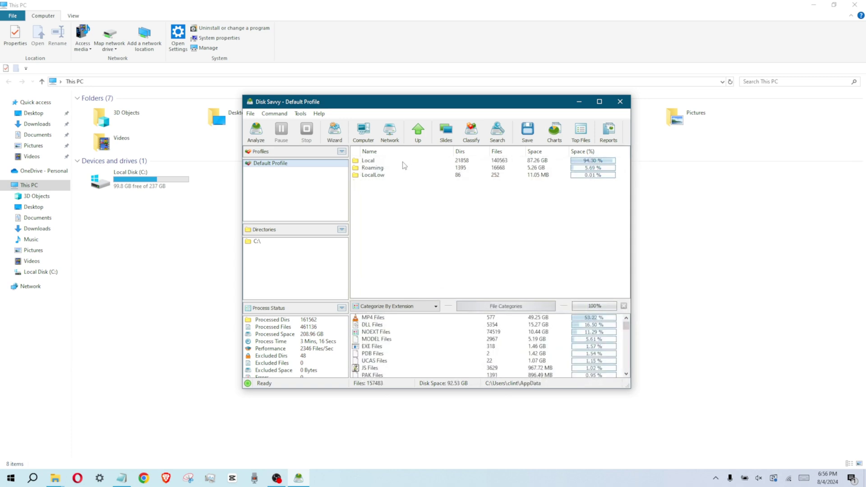
{"action": "double_click", "coordinate": [504, 161]}
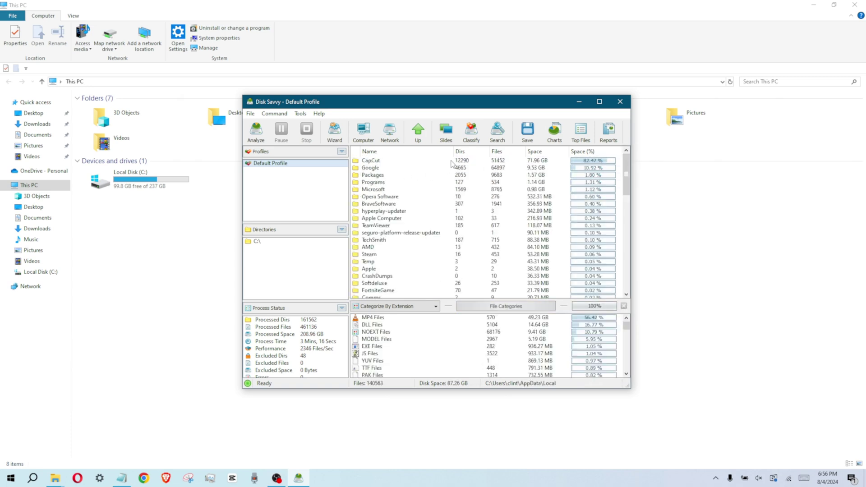
{"action": "double_click", "coordinate": [453, 164]}
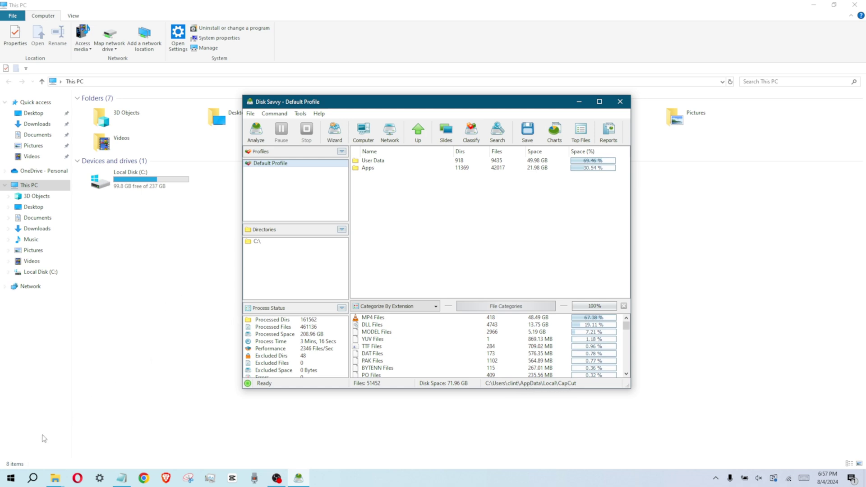
Step: Switch to the File Explorer window showing Users and open the CapCut folder under the user's profile folder, AppData and Local
{"action": "left_click", "coordinate": [55, 478]}
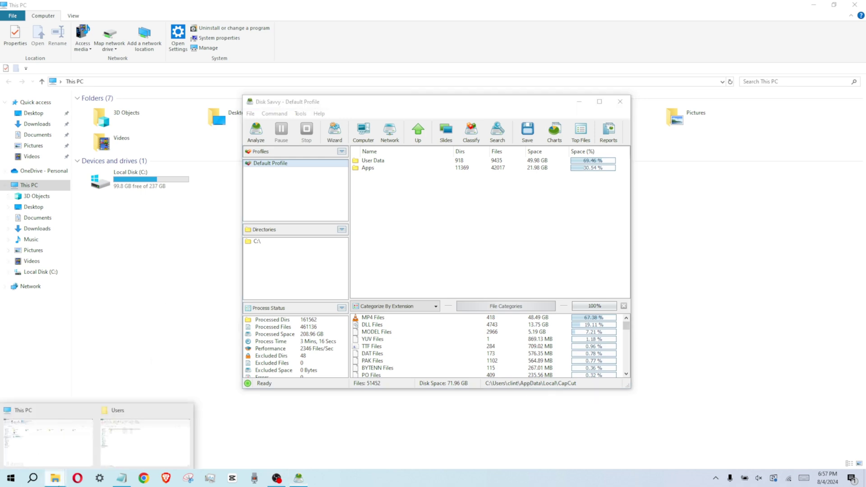
{"action": "left_click", "coordinate": [121, 443]}
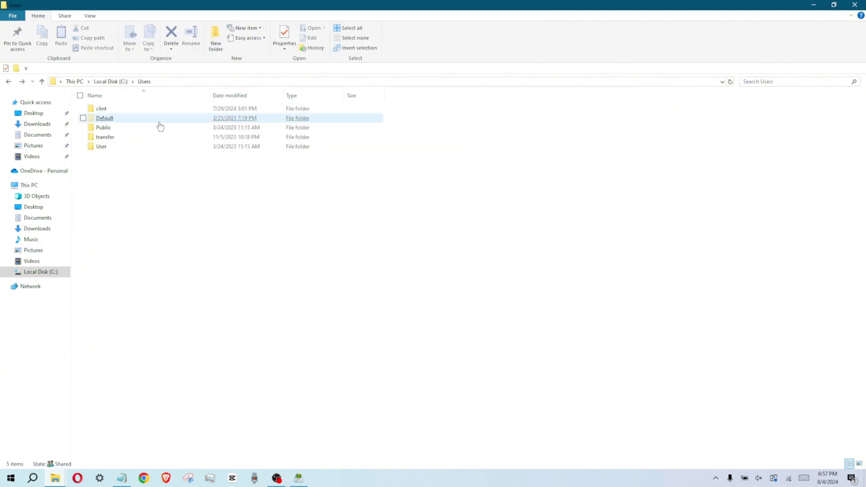
{"action": "double_click", "coordinate": [172, 109]}
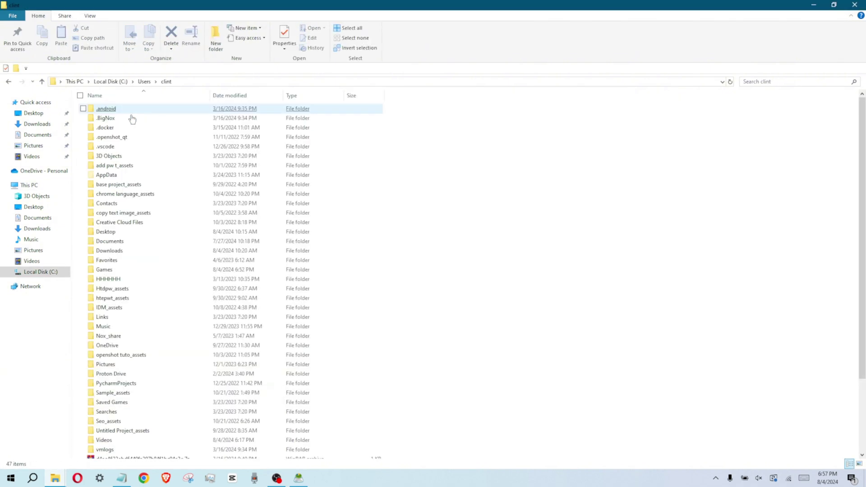
{"action": "double_click", "coordinate": [143, 176]}
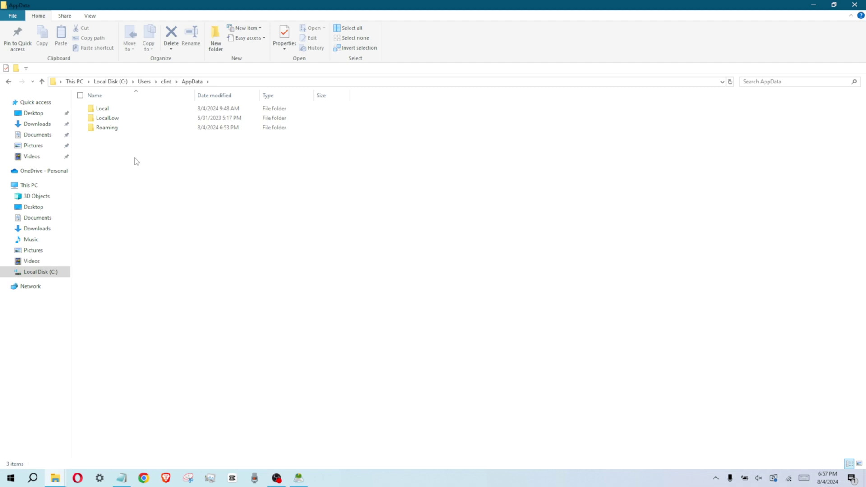
{"action": "double_click", "coordinate": [140, 111]}
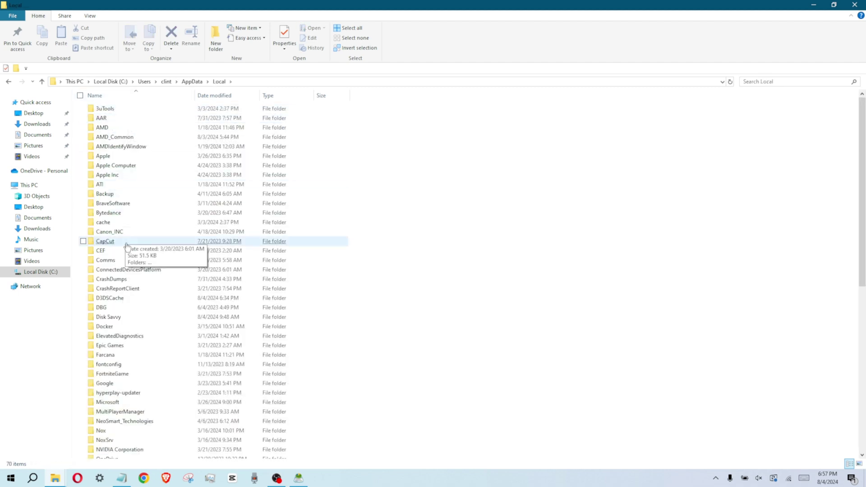
{"action": "double_click", "coordinate": [145, 243]}
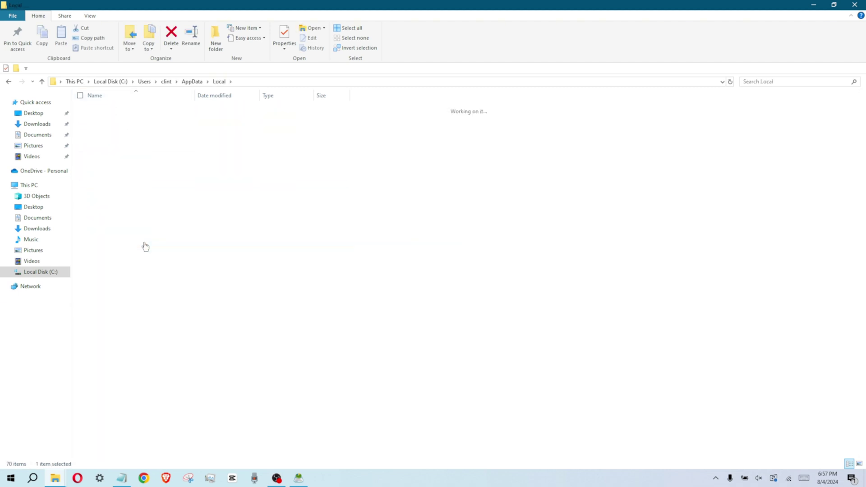
Step: Check CapCut's subfolder sizes in Disk Savvy, and open User Data, Cache and its agencycache subfolder in File Explorer
{"action": "left_click", "coordinate": [299, 478]}
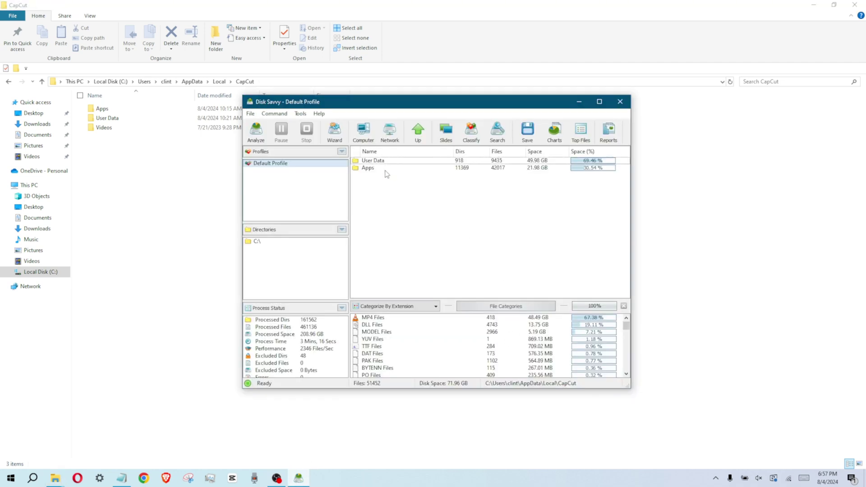
{"action": "double_click", "coordinate": [120, 121]}
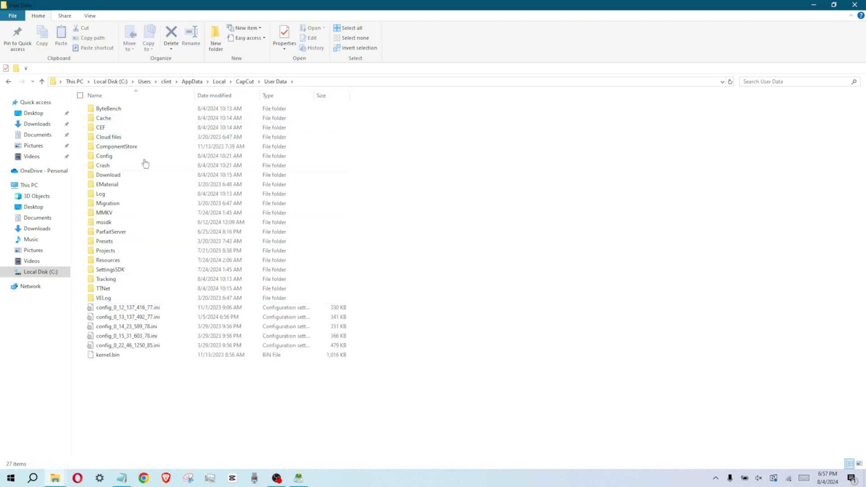
{"action": "double_click", "coordinate": [127, 121]}
{"action": "double_click", "coordinate": [144, 110]}
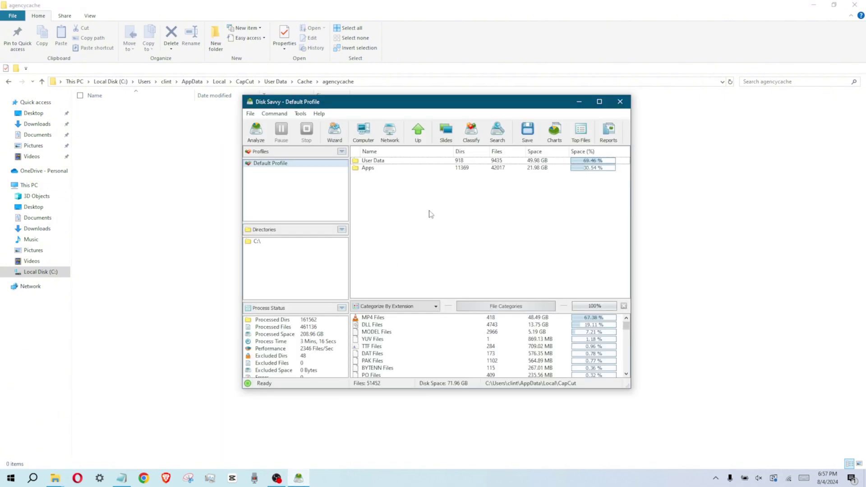
Step: Return from agencycache to the CapCut folder in File Explorer and open its Videos subfolder to inspect the contents
{"action": "left_click", "coordinate": [160, 237]}
{"action": "key", "text": "alt+Up"}
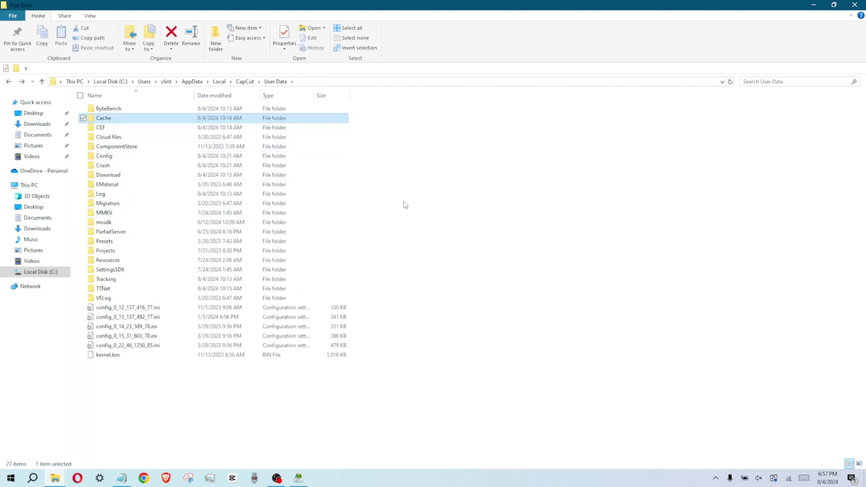
{"action": "key", "text": "alt+Up"}
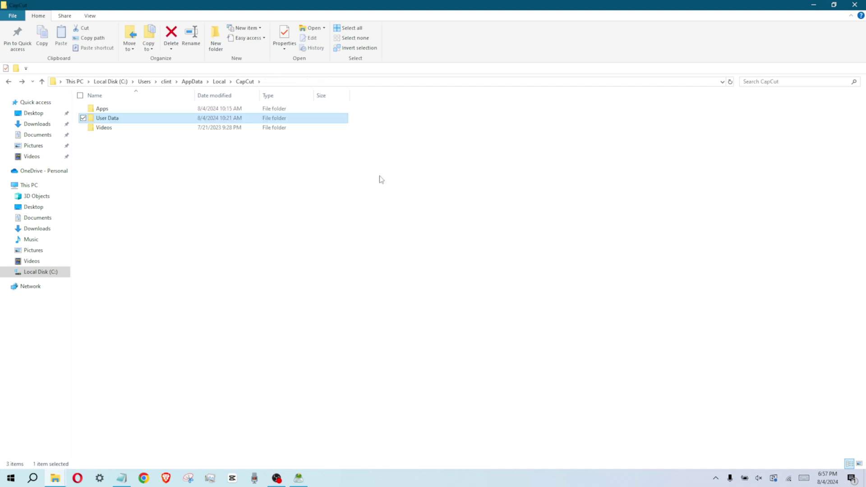
{"action": "double_click", "coordinate": [217, 130]}
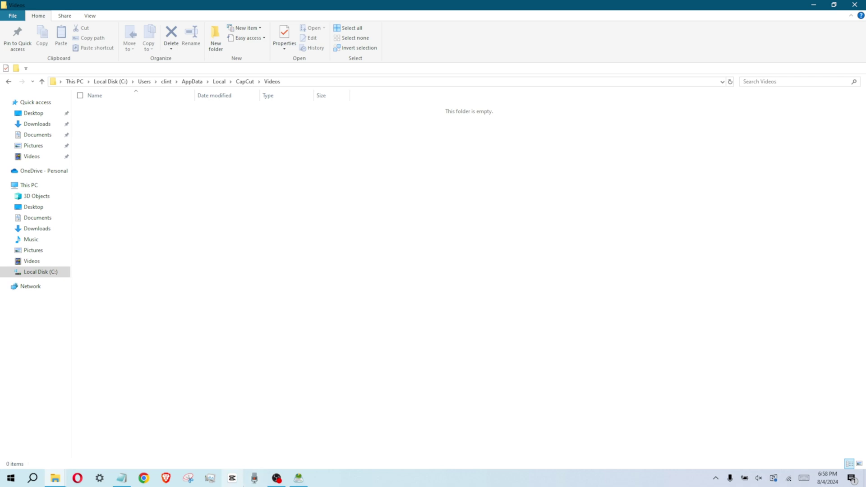
{"action": "mouse_move", "coordinate": [305, 451]}
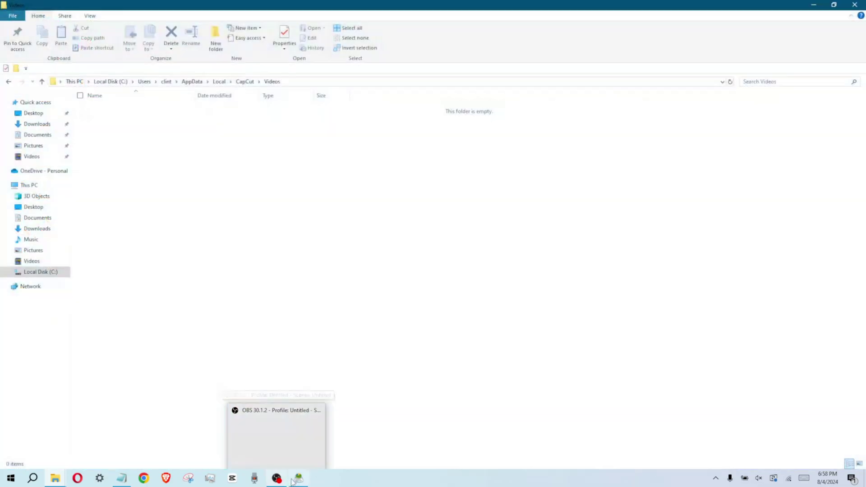
{"action": "mouse_move", "coordinate": [299, 477]}
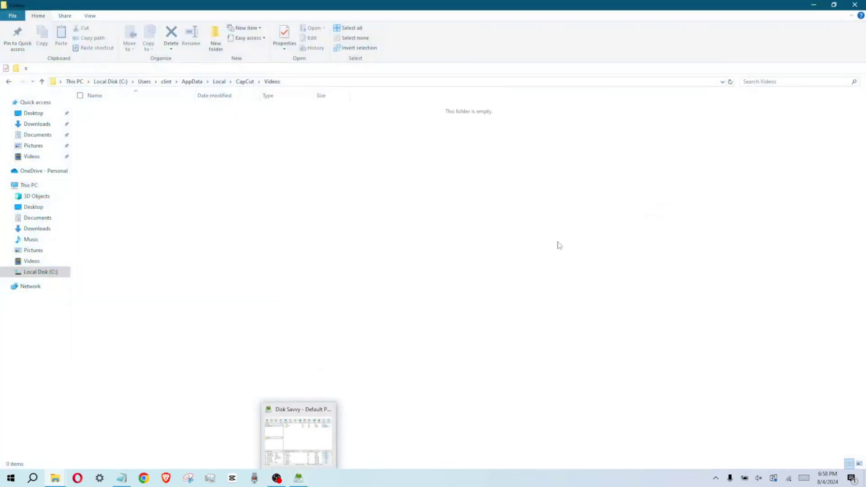